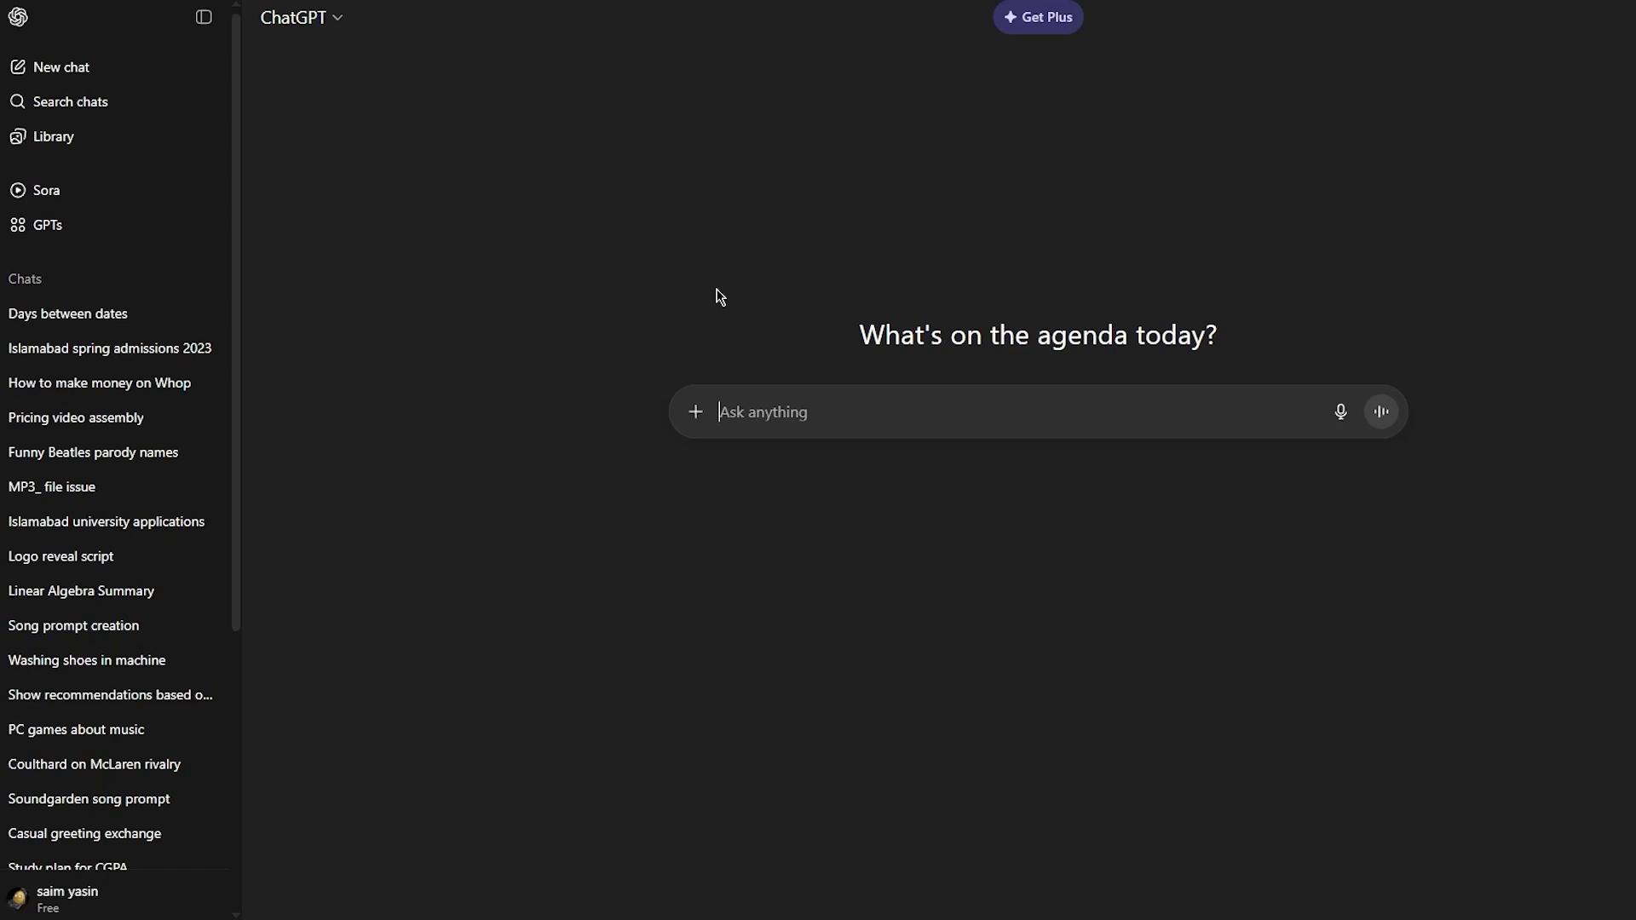
Check the paid plan pricing, then type 'expplain quantum mechanics to a 5th grader' into a new ChatGPT chat
{"action": "left_click", "coordinate": [179, 912]}
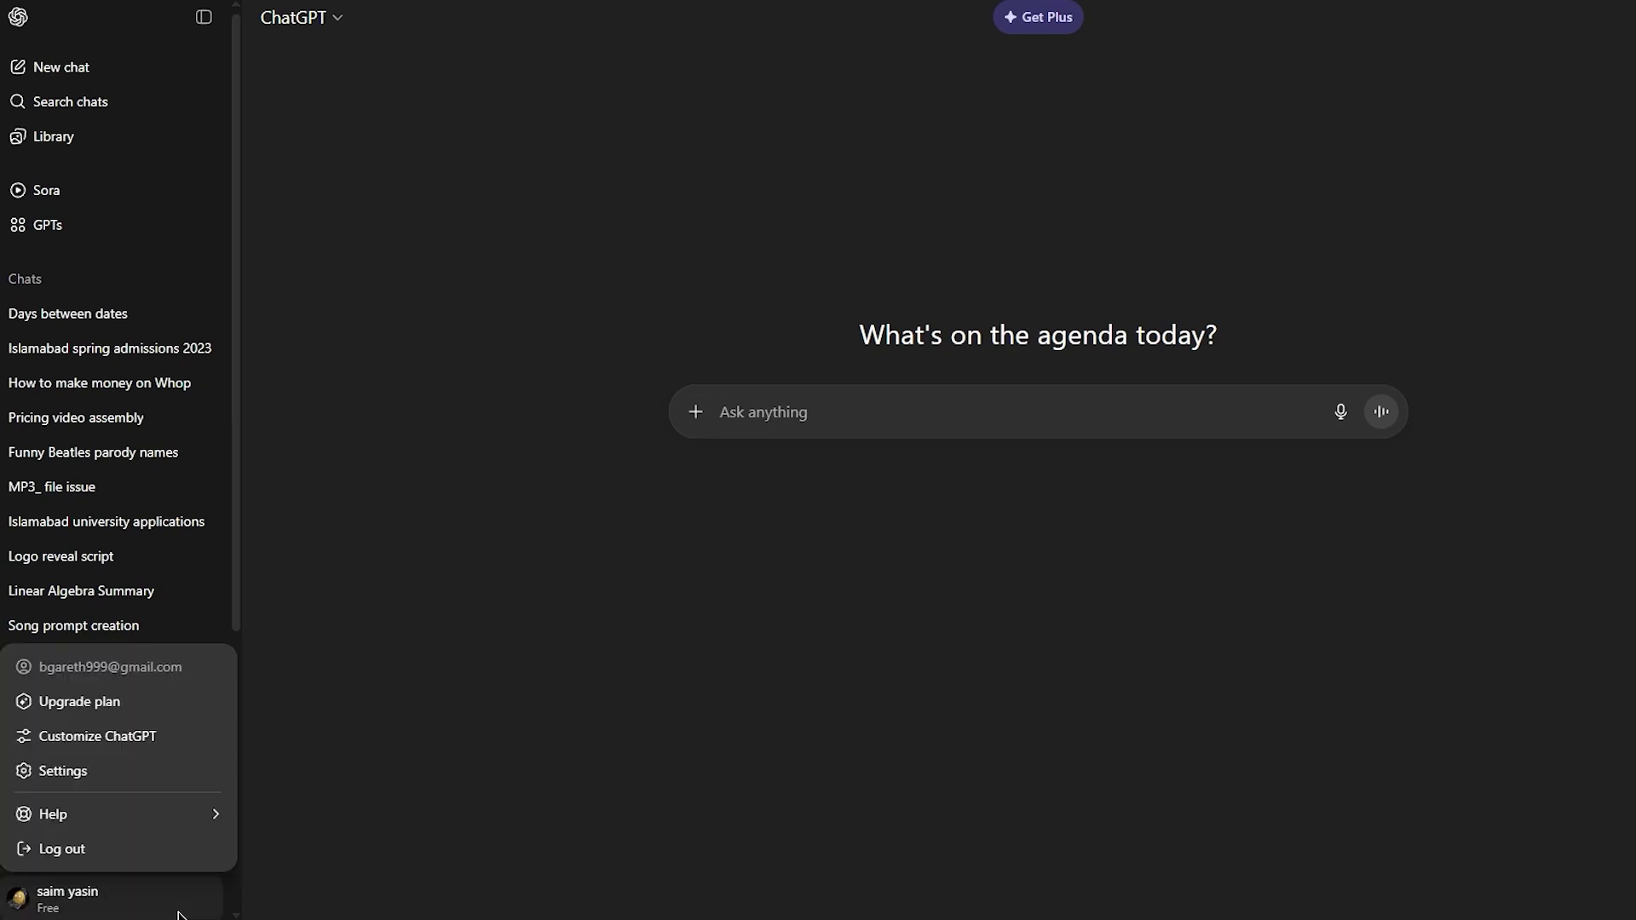
{"action": "left_click", "coordinate": [116, 700]}
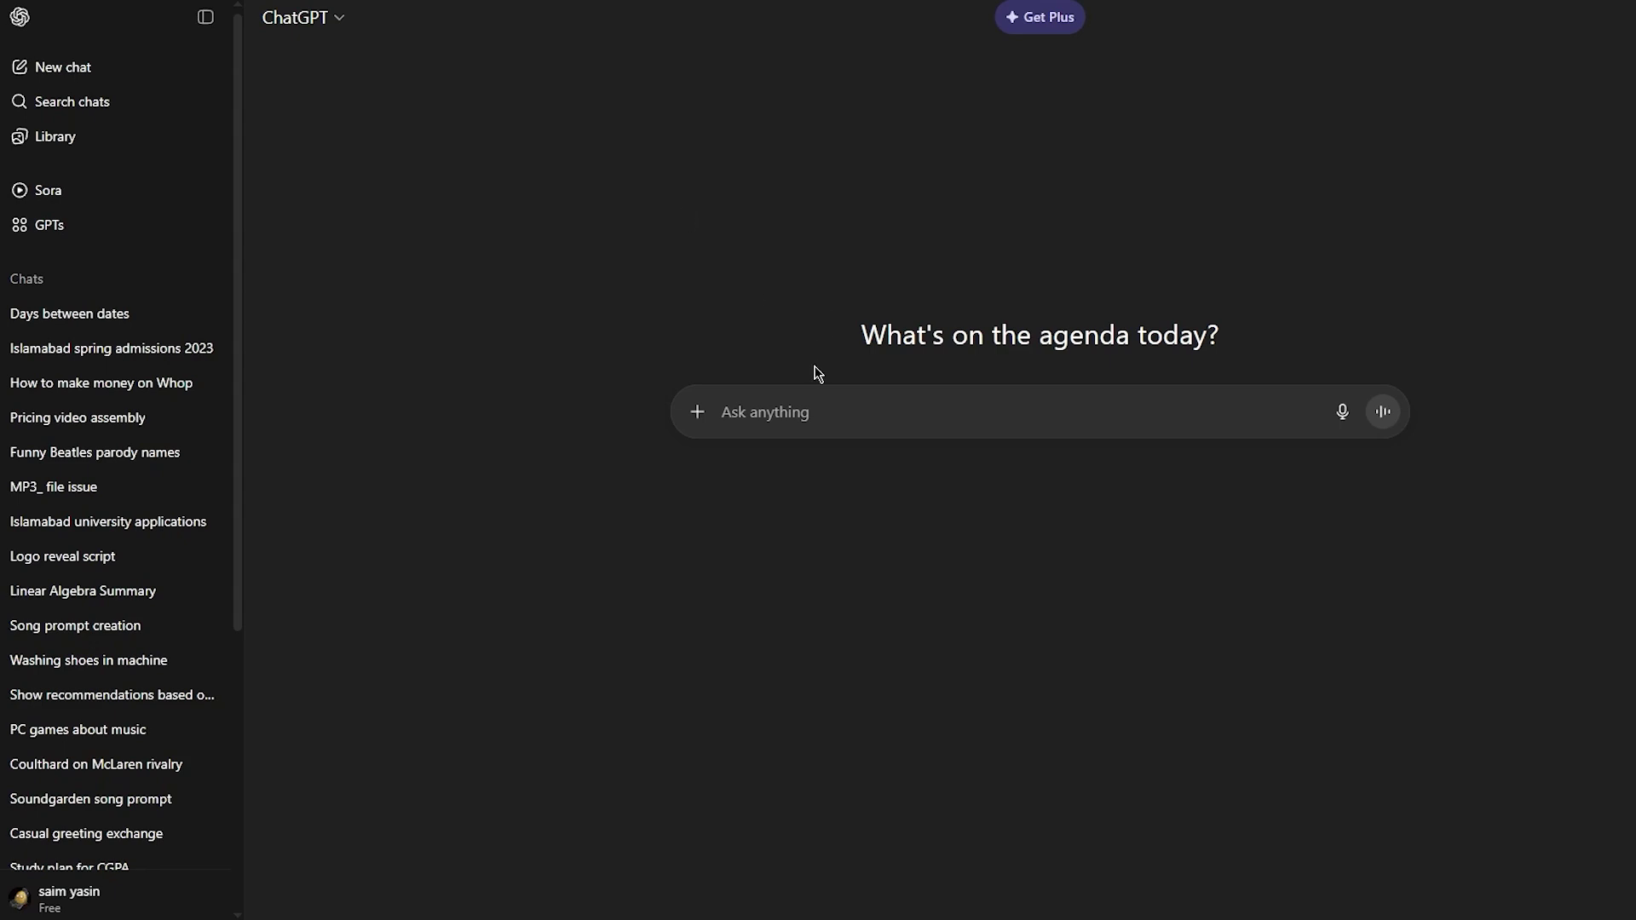
{"action": "left_click", "coordinate": [821, 405]}
{"action": "type", "text": "expplain q"}
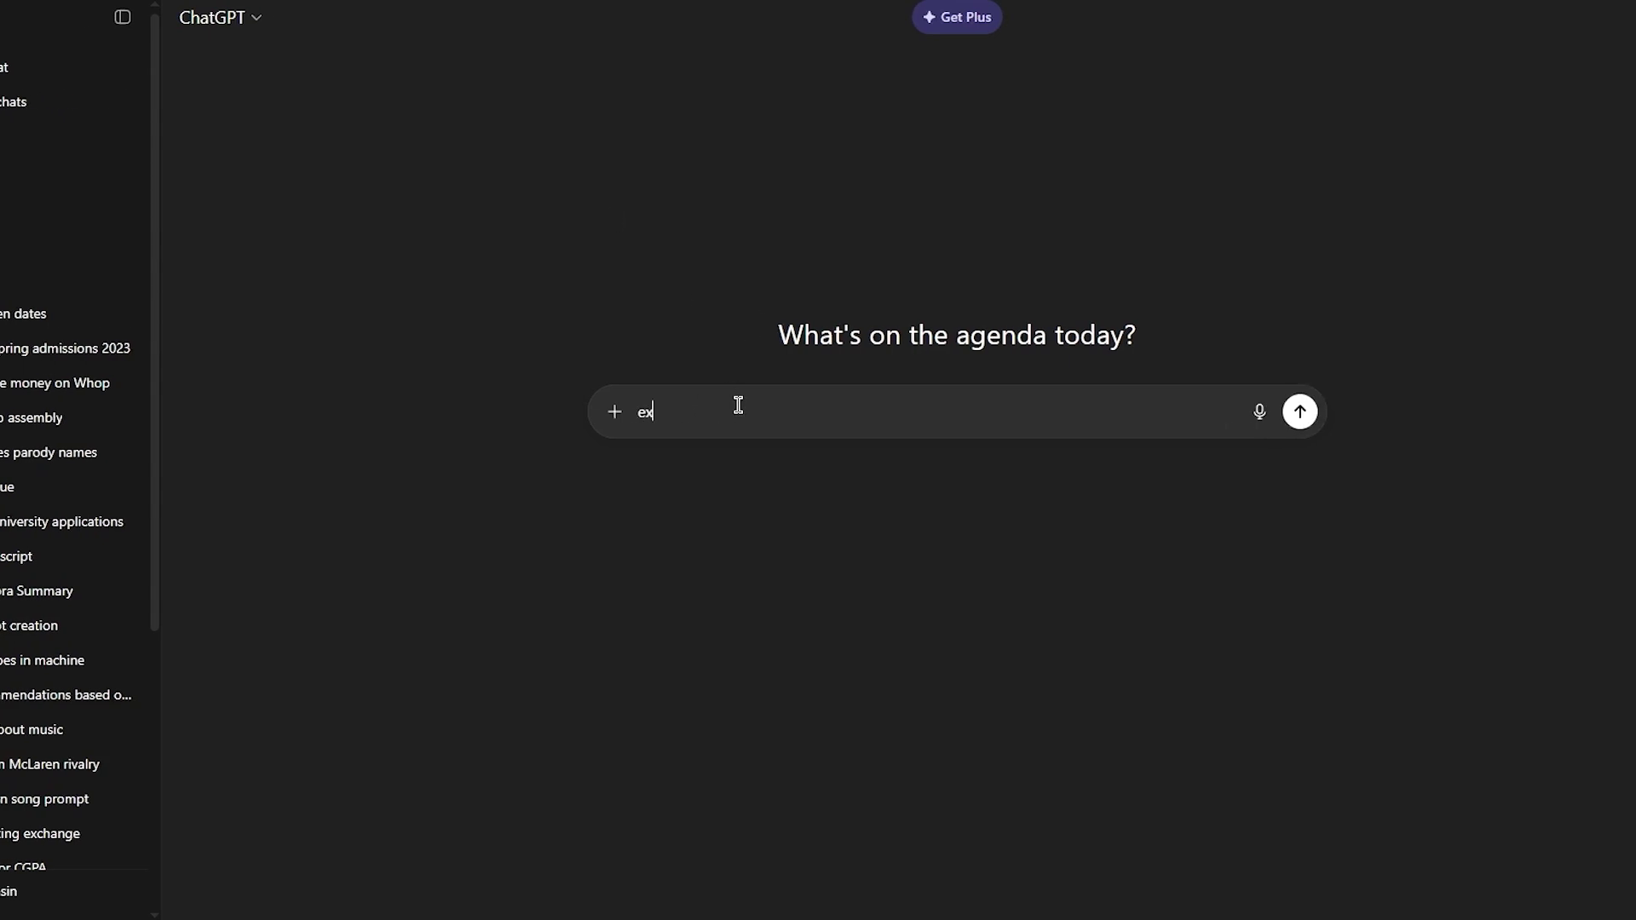
{"action": "type", "text": "uantum mechanics to"}
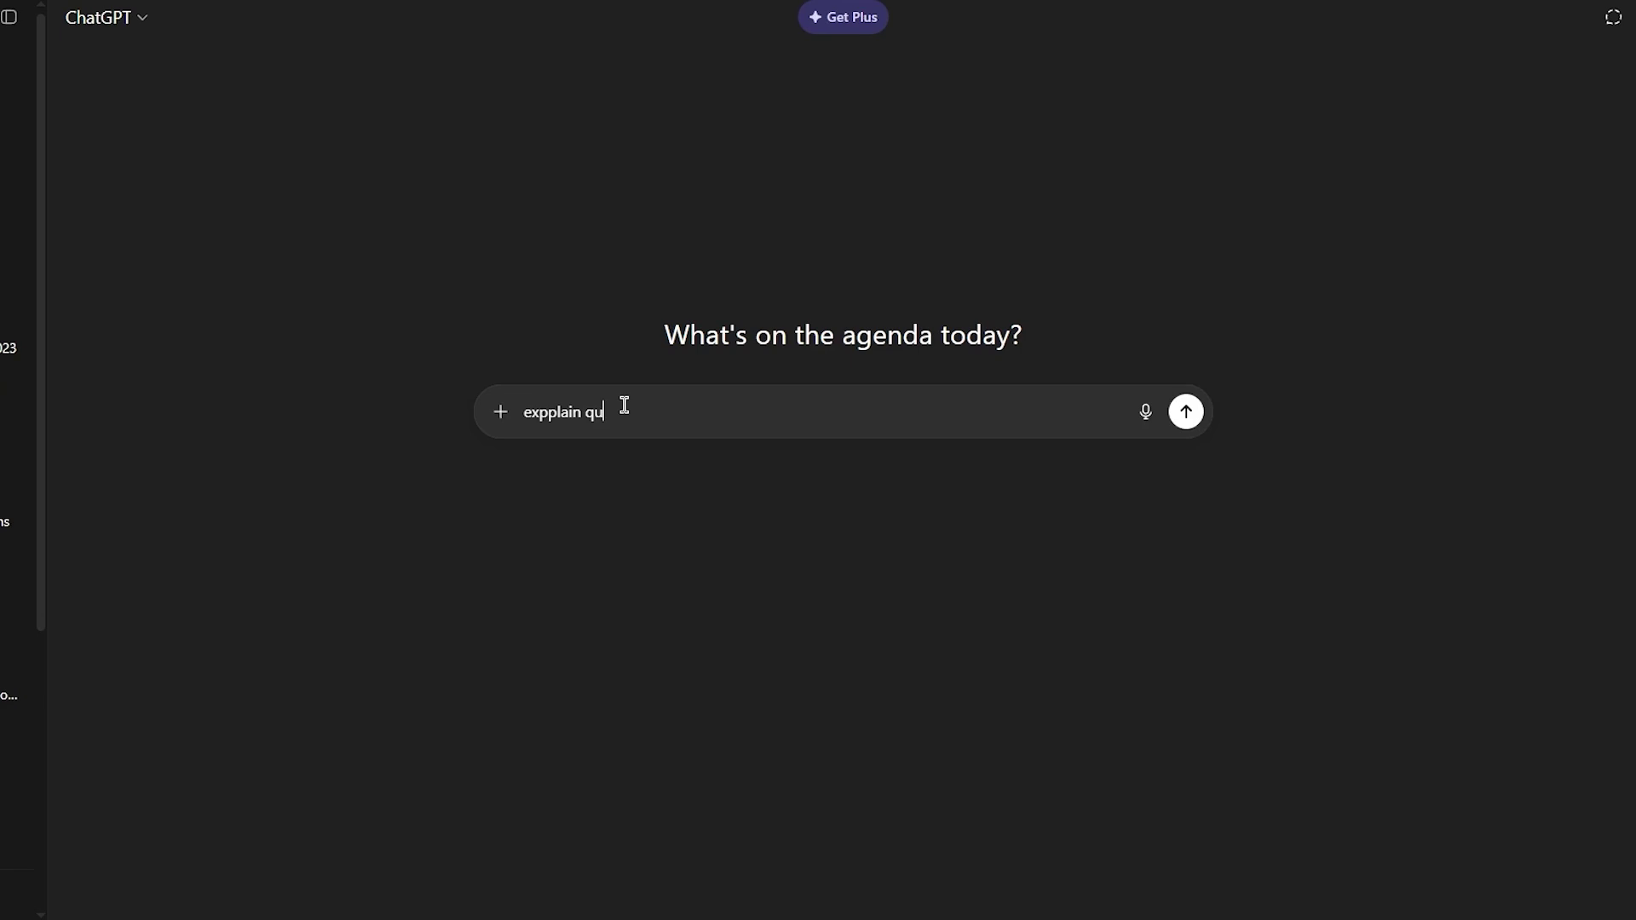
{"action": "type", "text": " a 5th grader"}
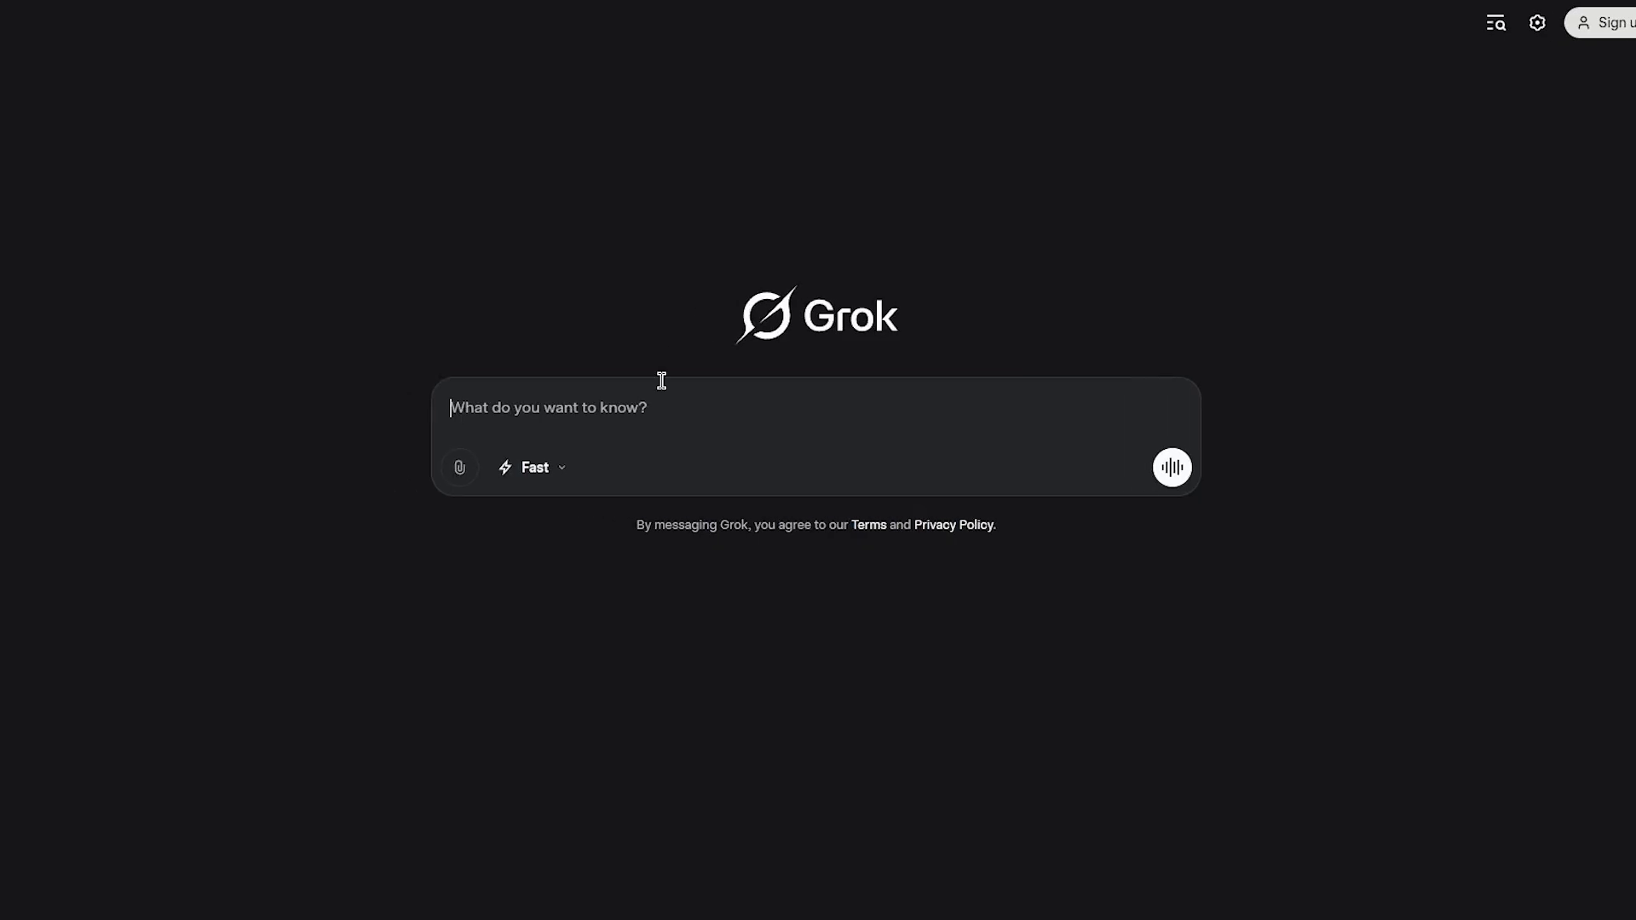
Paste the 5th-grader quantum mechanics prompt into Grok and highlight its full answer
{"action": "right_click", "coordinate": [640, 407]}
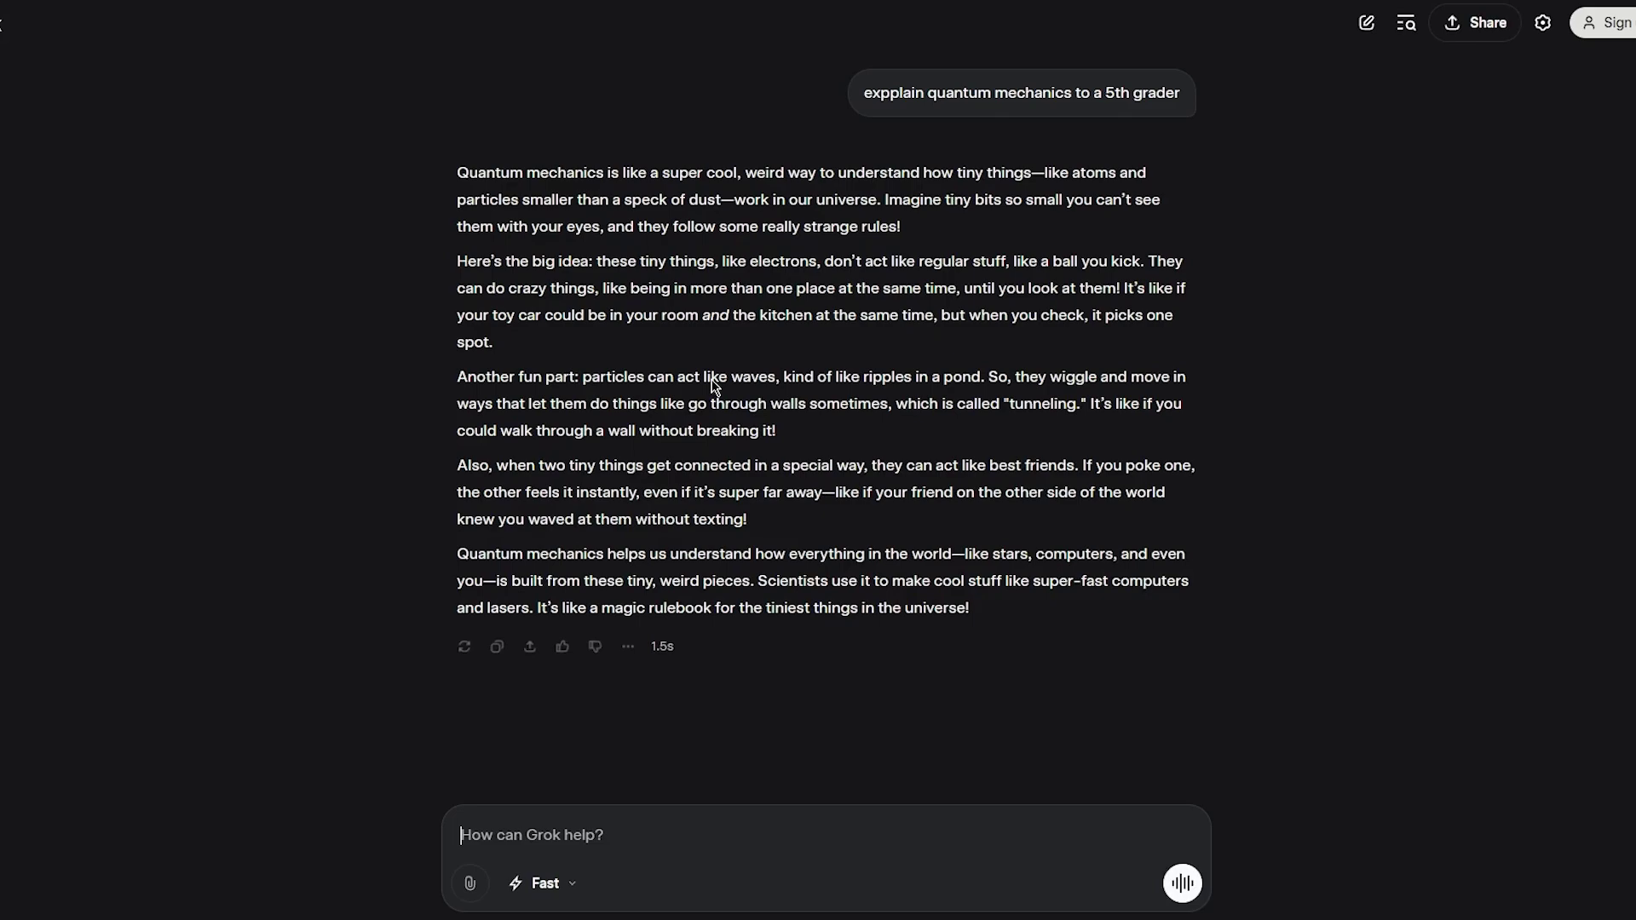
{"action": "left_click_drag", "start_coordinate": [453, 168], "coordinate": [920, 548]}
{"action": "left_click", "coordinate": [1132, 613]}
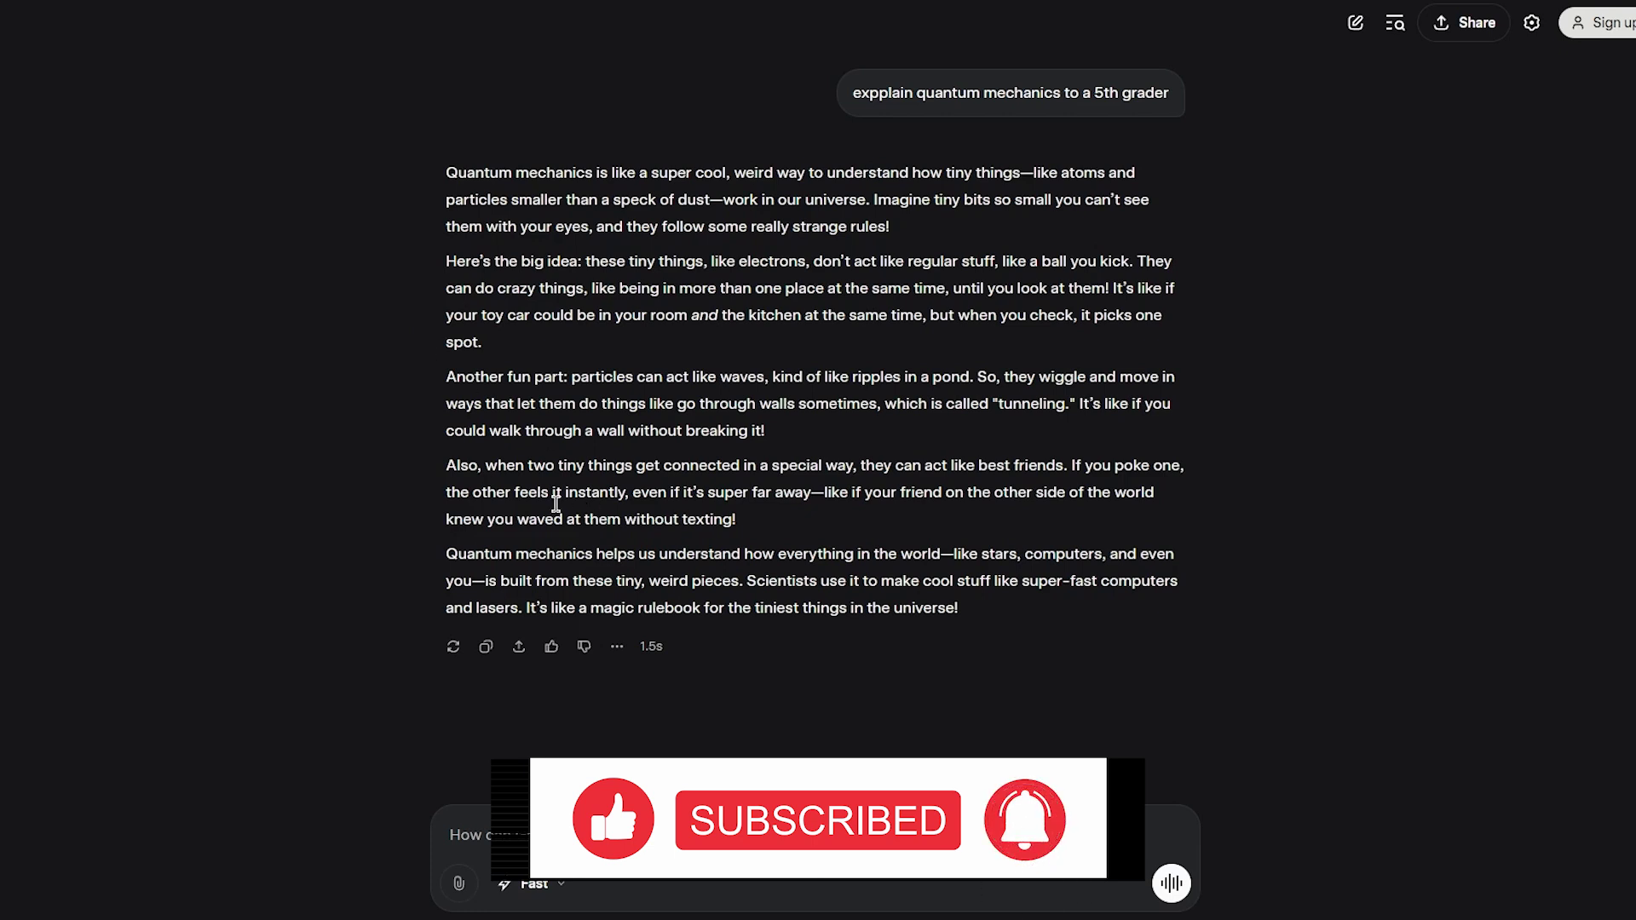
Ask Grok 'where was the most recent earthquake'
{"action": "left_click", "coordinate": [575, 834]}
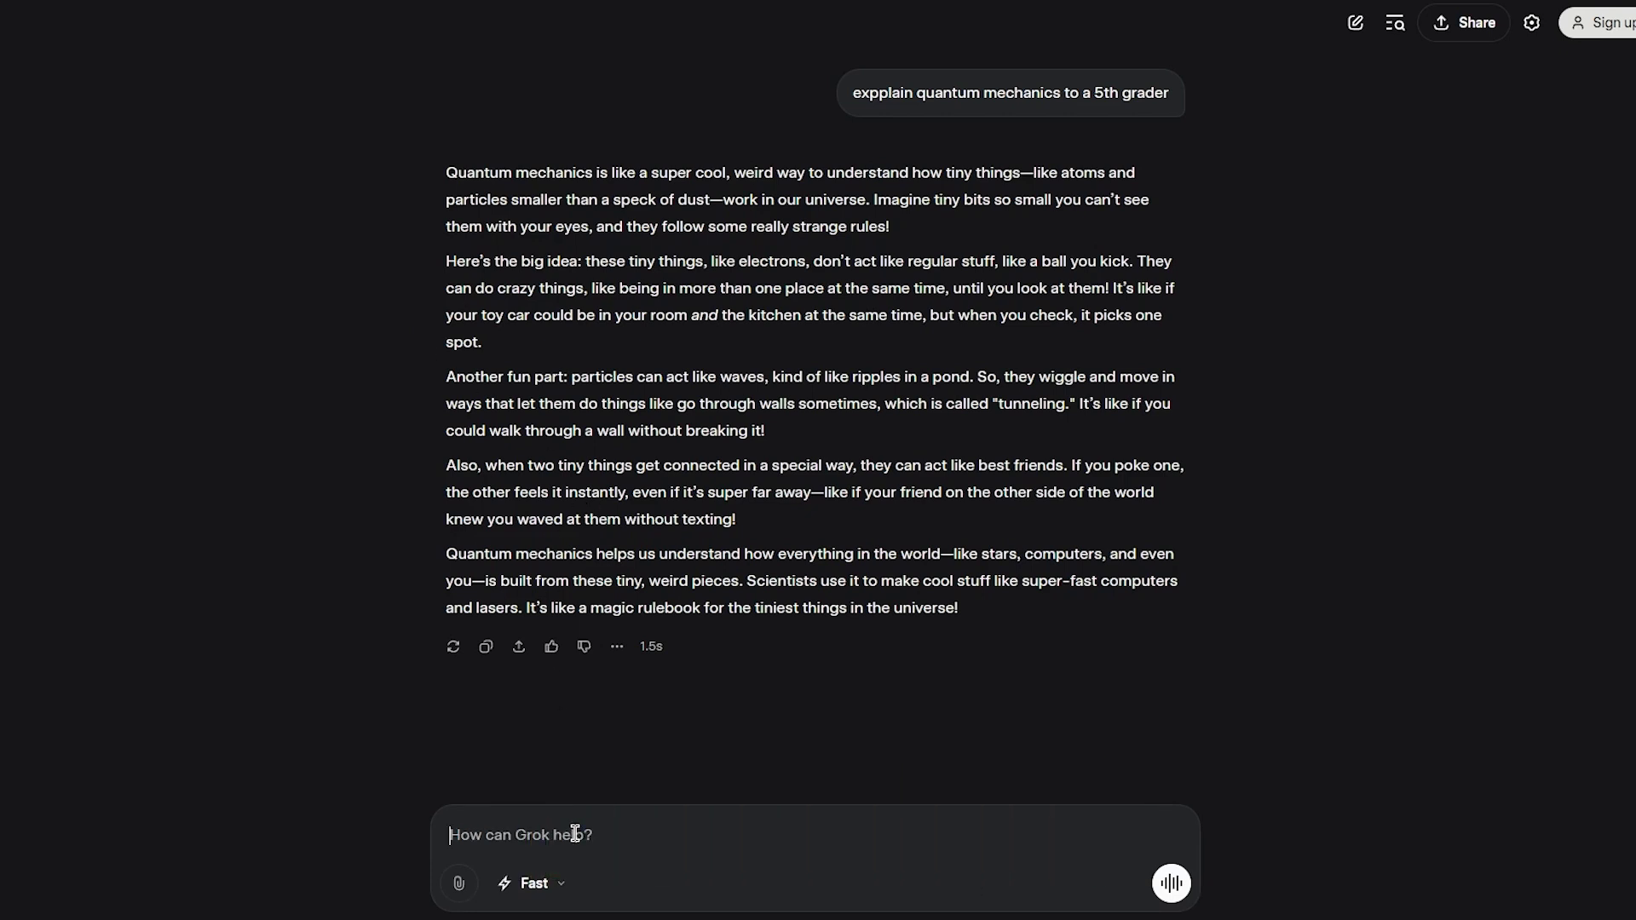
{"action": "type", "text": "where was the most recent e"}
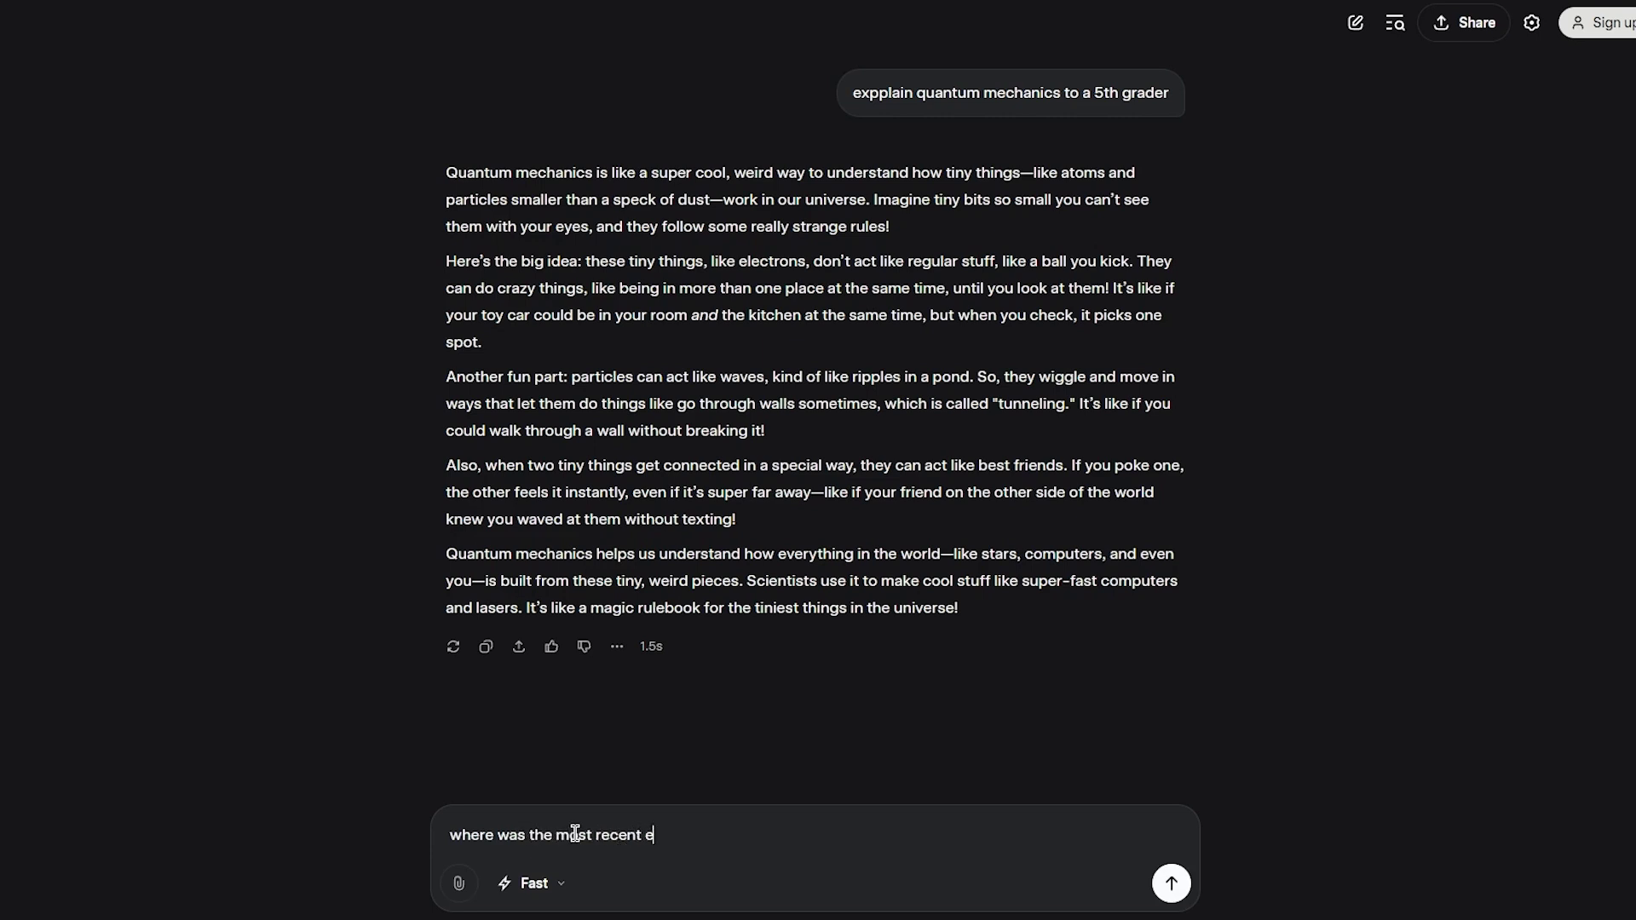
{"action": "type", "text": "arthquake"}
{"action": "key", "text": "Return"}
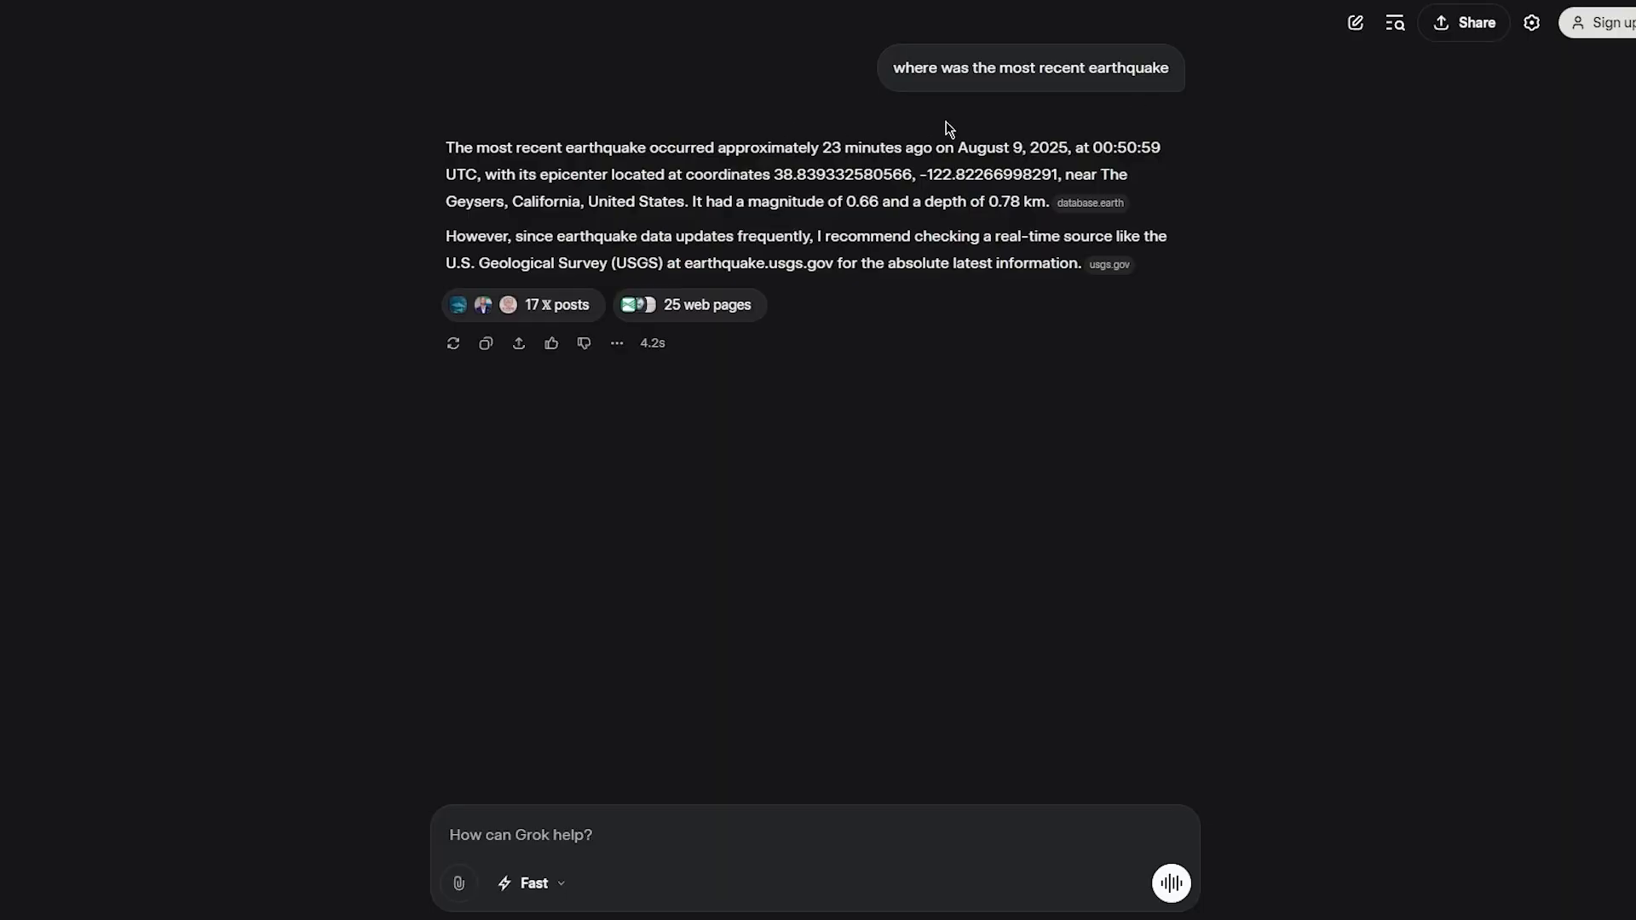
Paste the copied earthquake question into ChatGPT, send it, and highlight the New Zealand heading
{"action": "left_click", "coordinate": [1169, 109]}
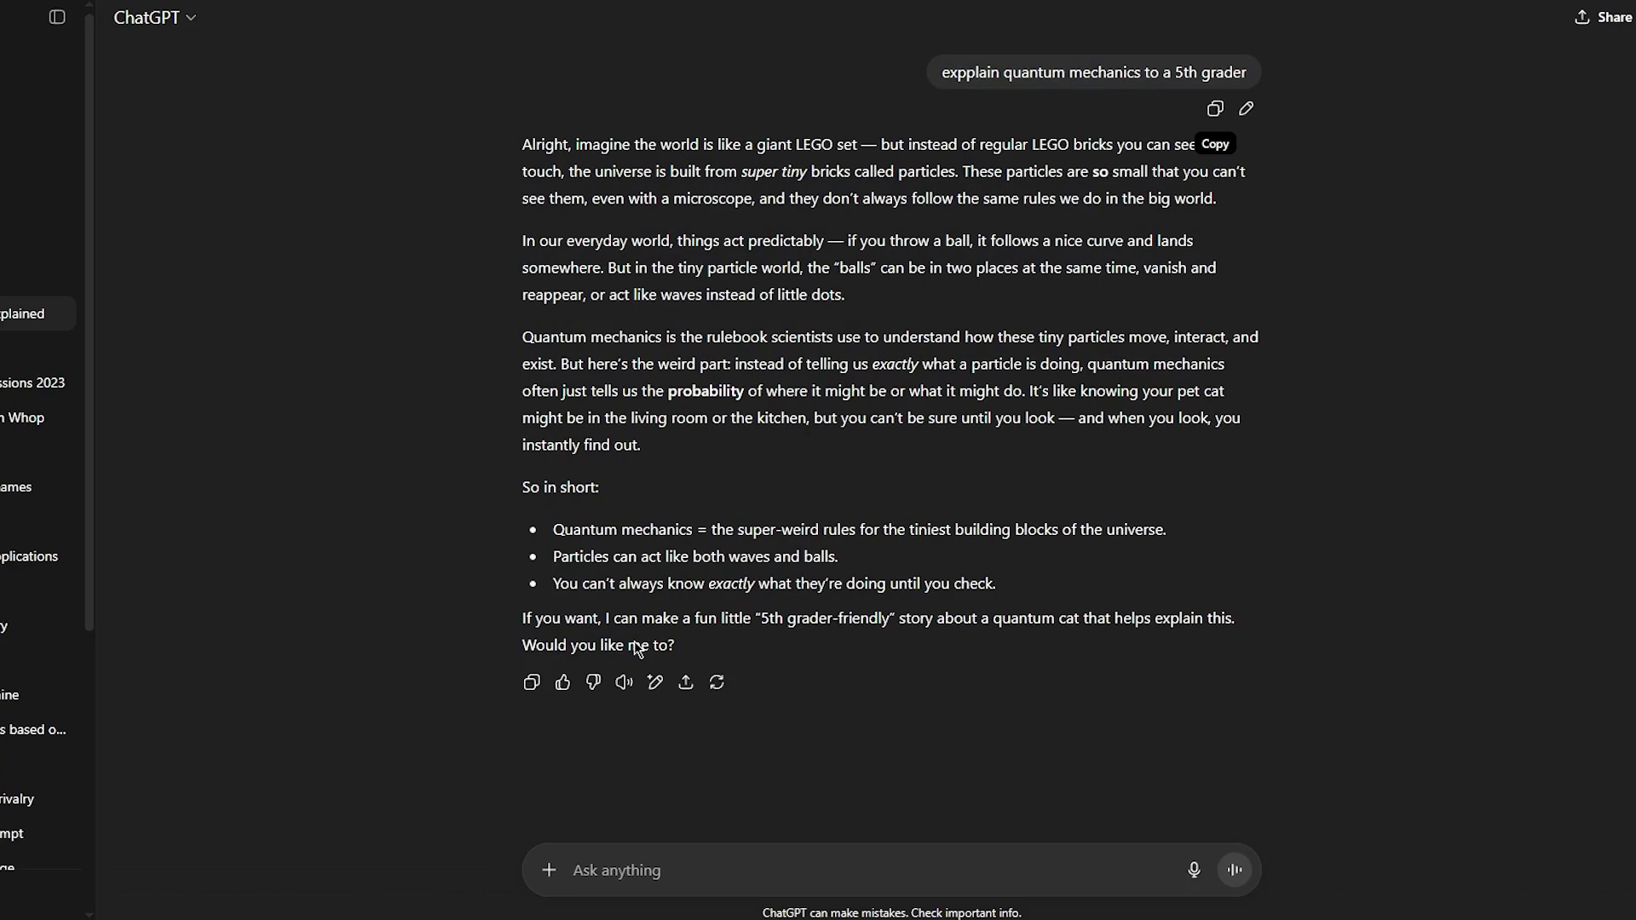
{"action": "right_click", "coordinate": [598, 318]}
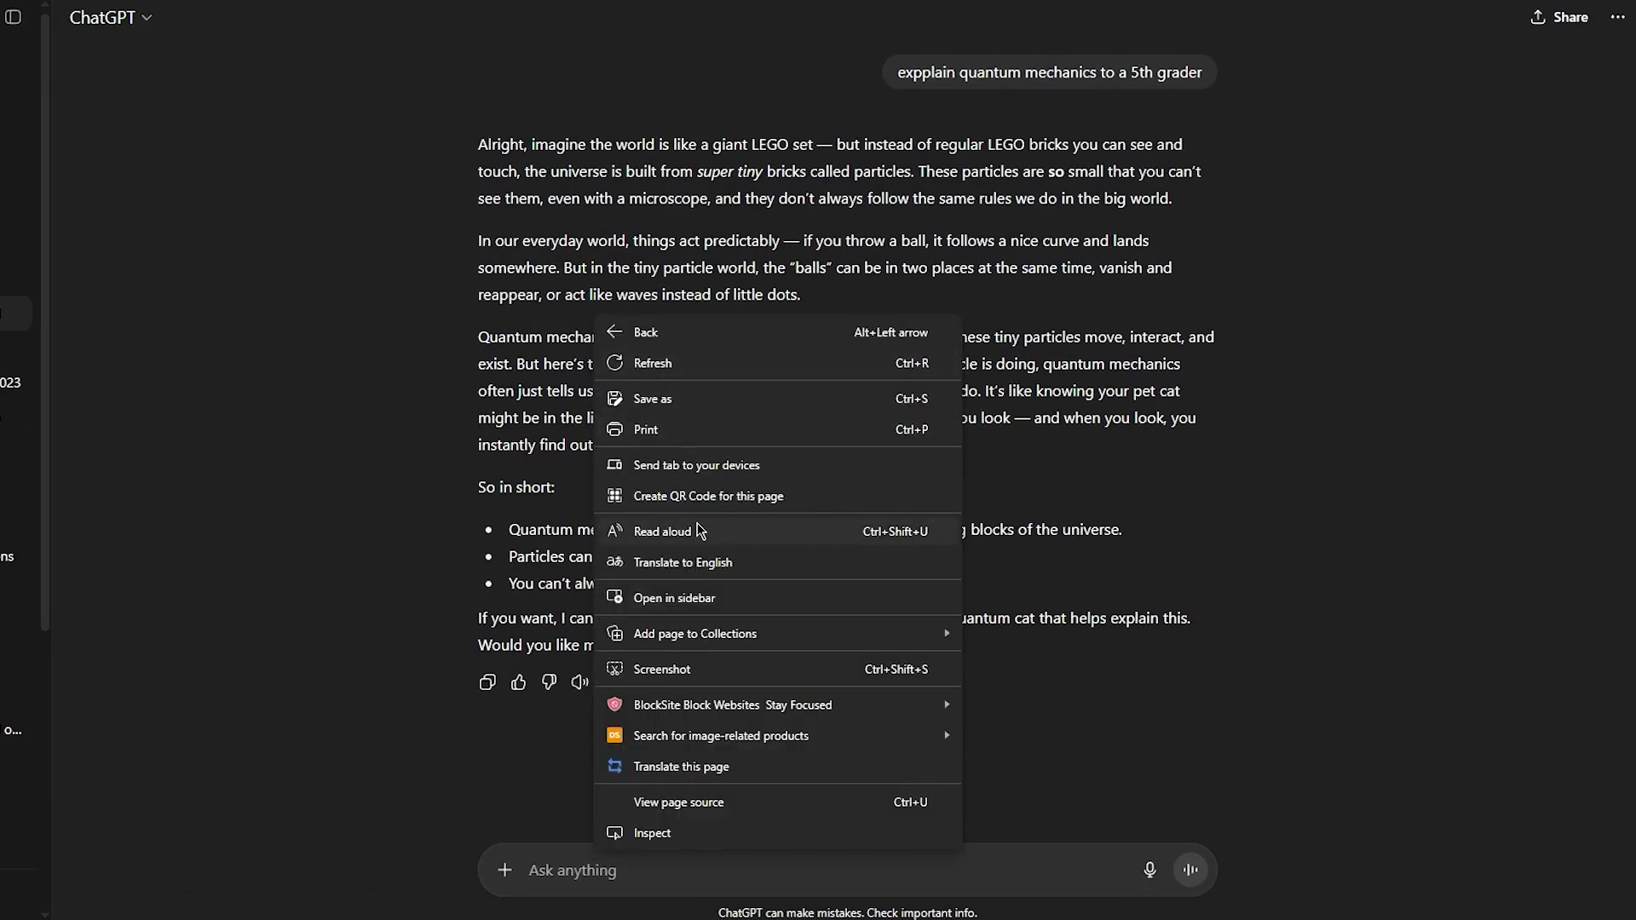
{"action": "left_click", "coordinate": [574, 866]}
{"action": "right_click", "coordinate": [574, 866]}
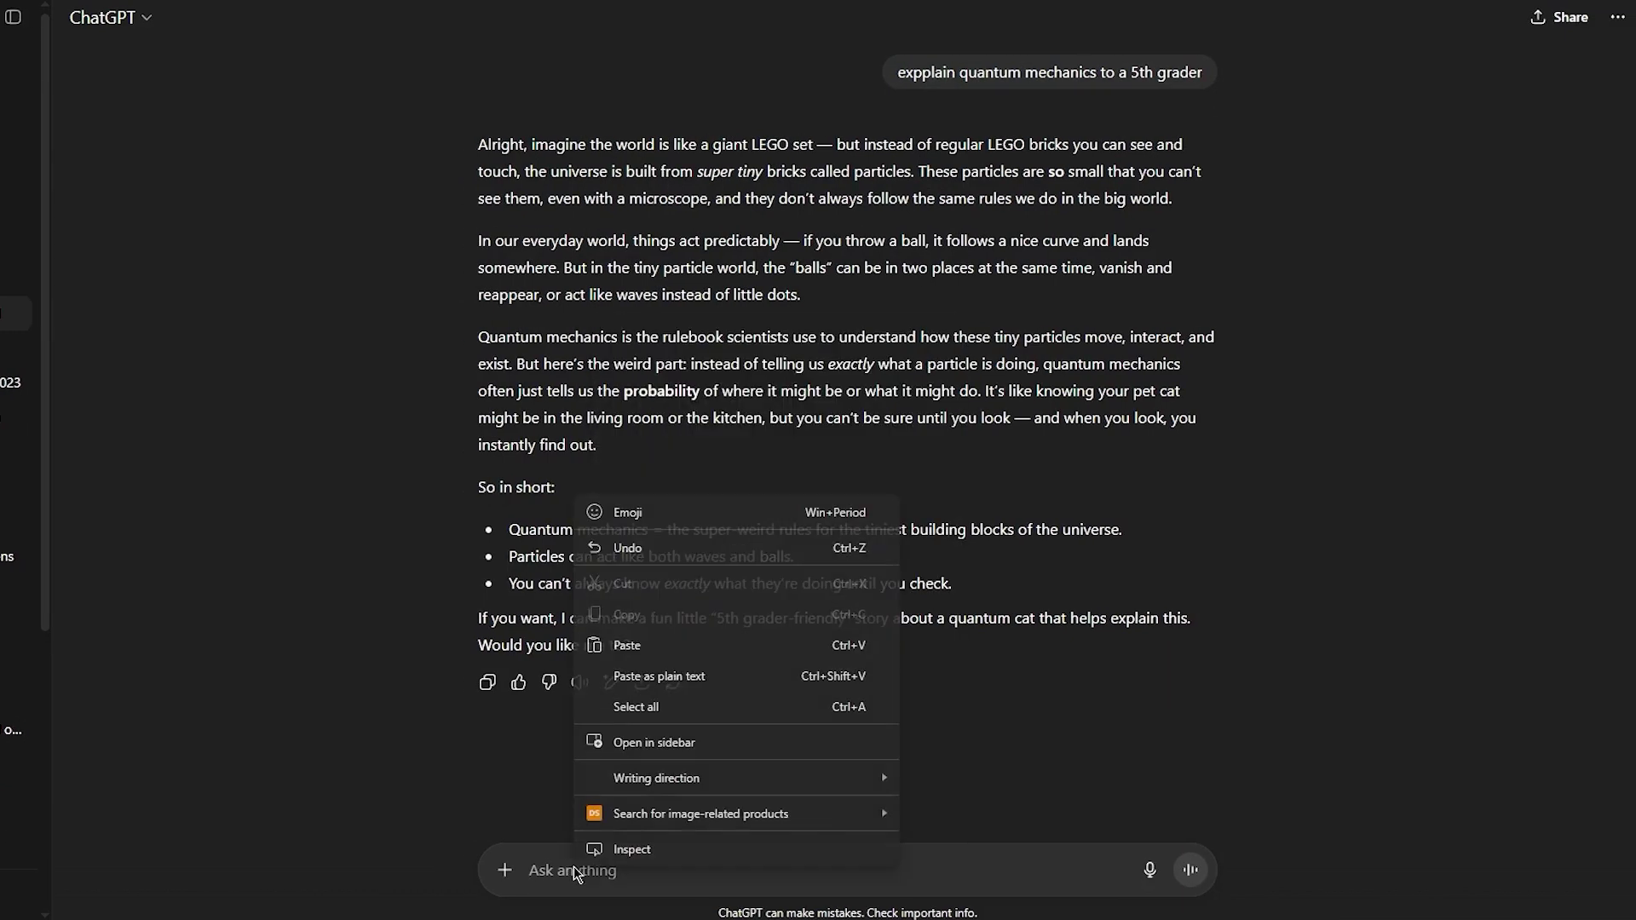
{"action": "left_click", "coordinate": [653, 651]}
{"action": "key", "text": "Return"}
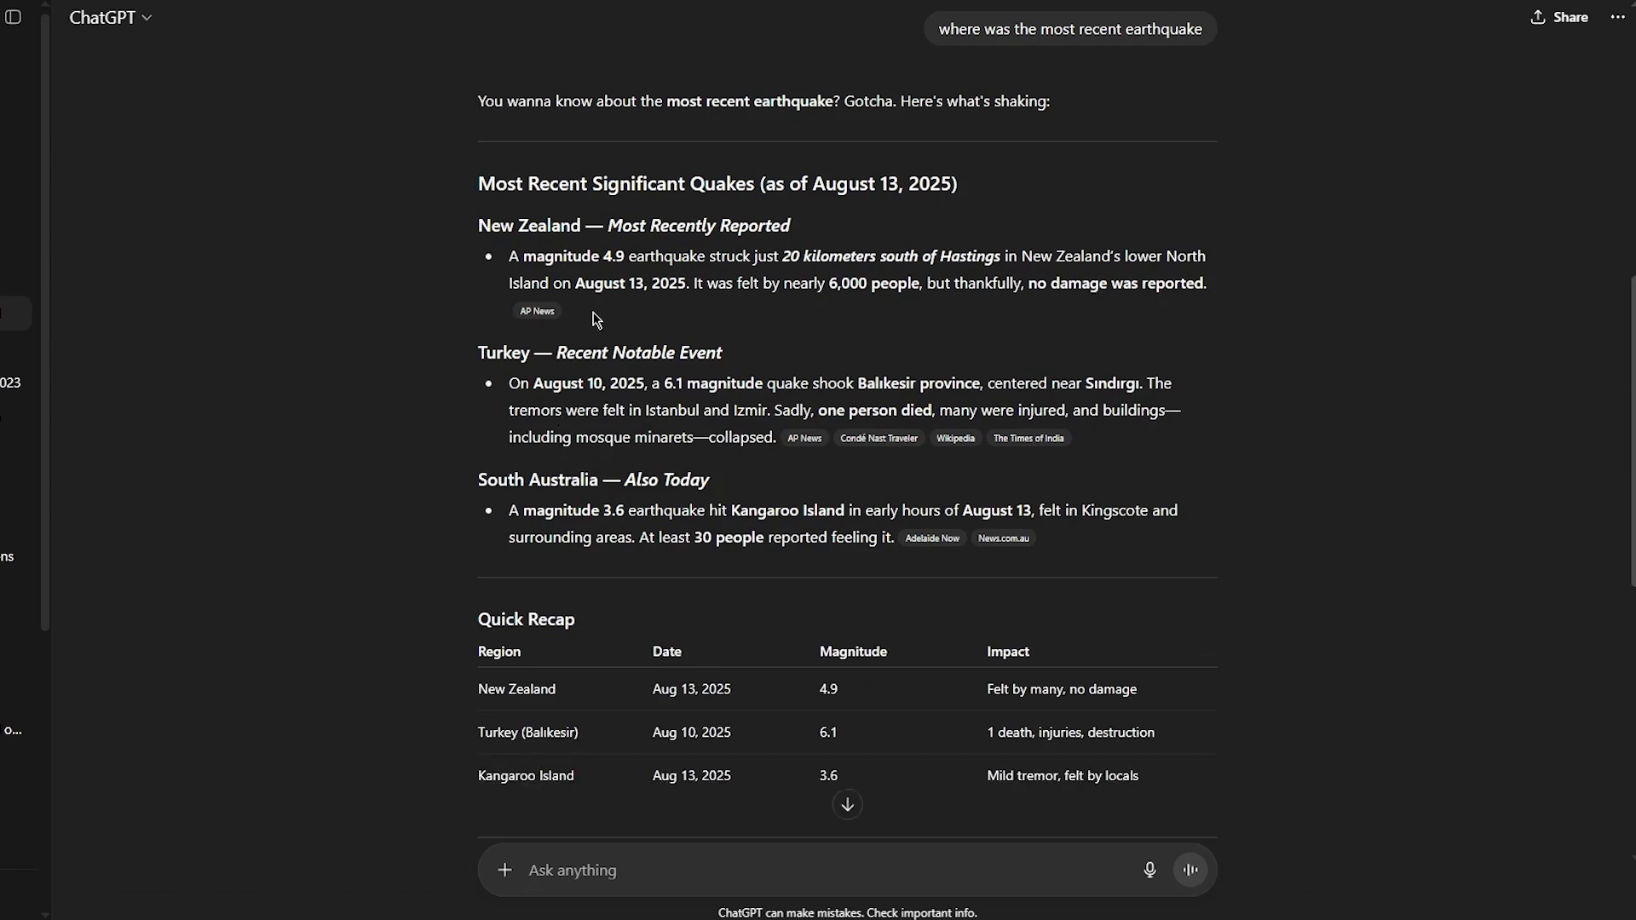
{"action": "left_click_drag", "start_coordinate": [462, 238], "coordinate": [790, 227]}
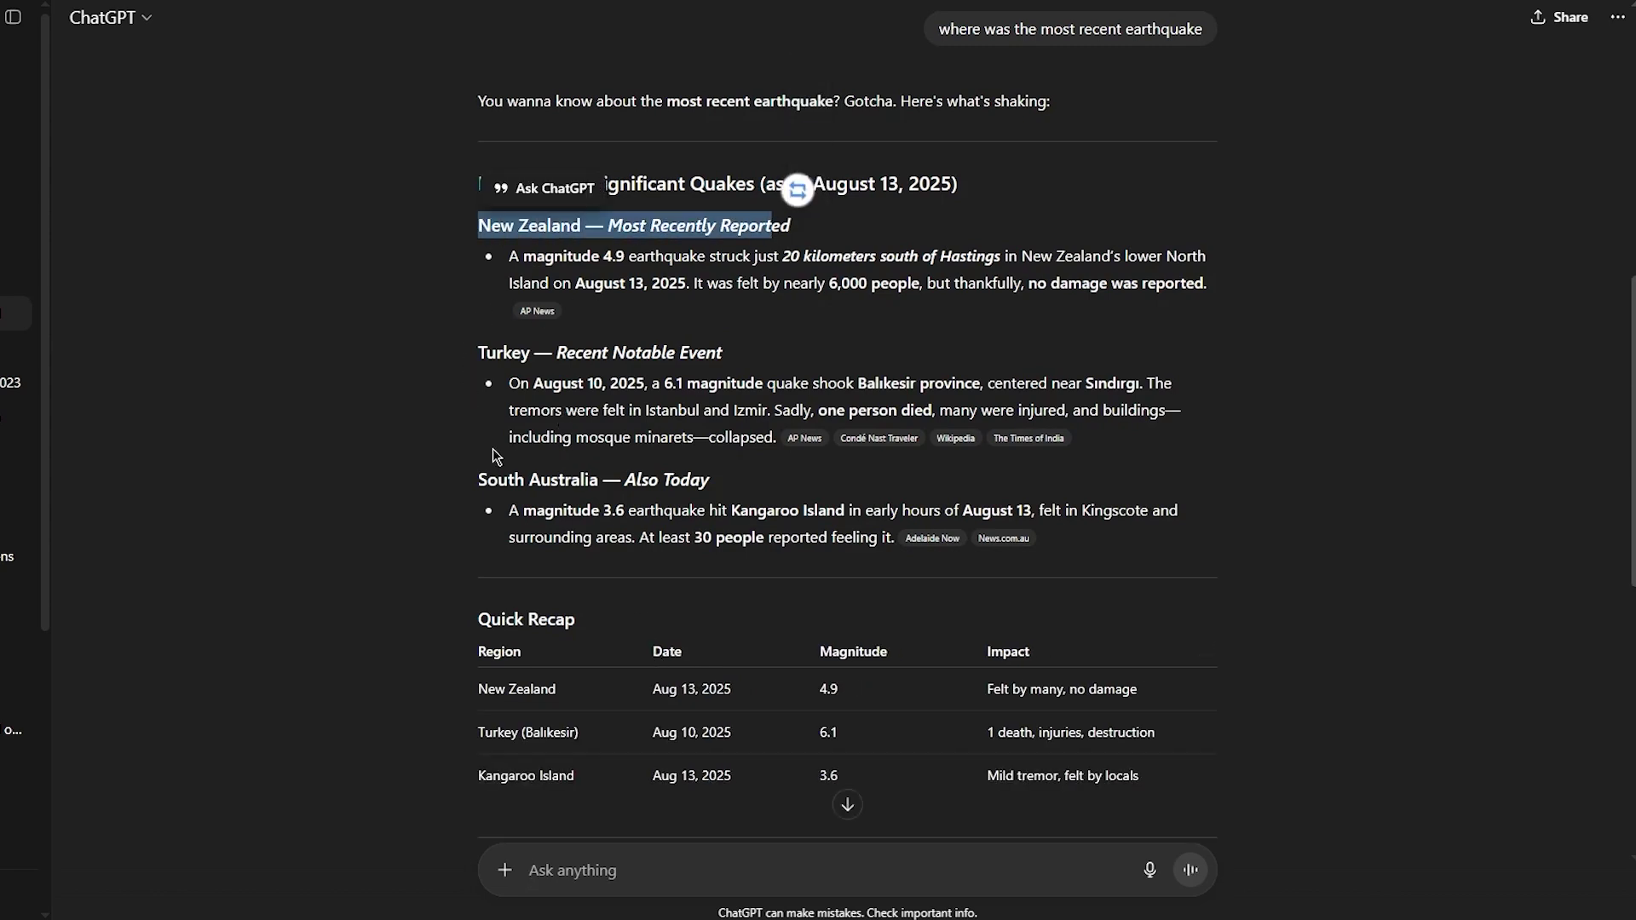
{"action": "left_click", "coordinate": [316, 194]}
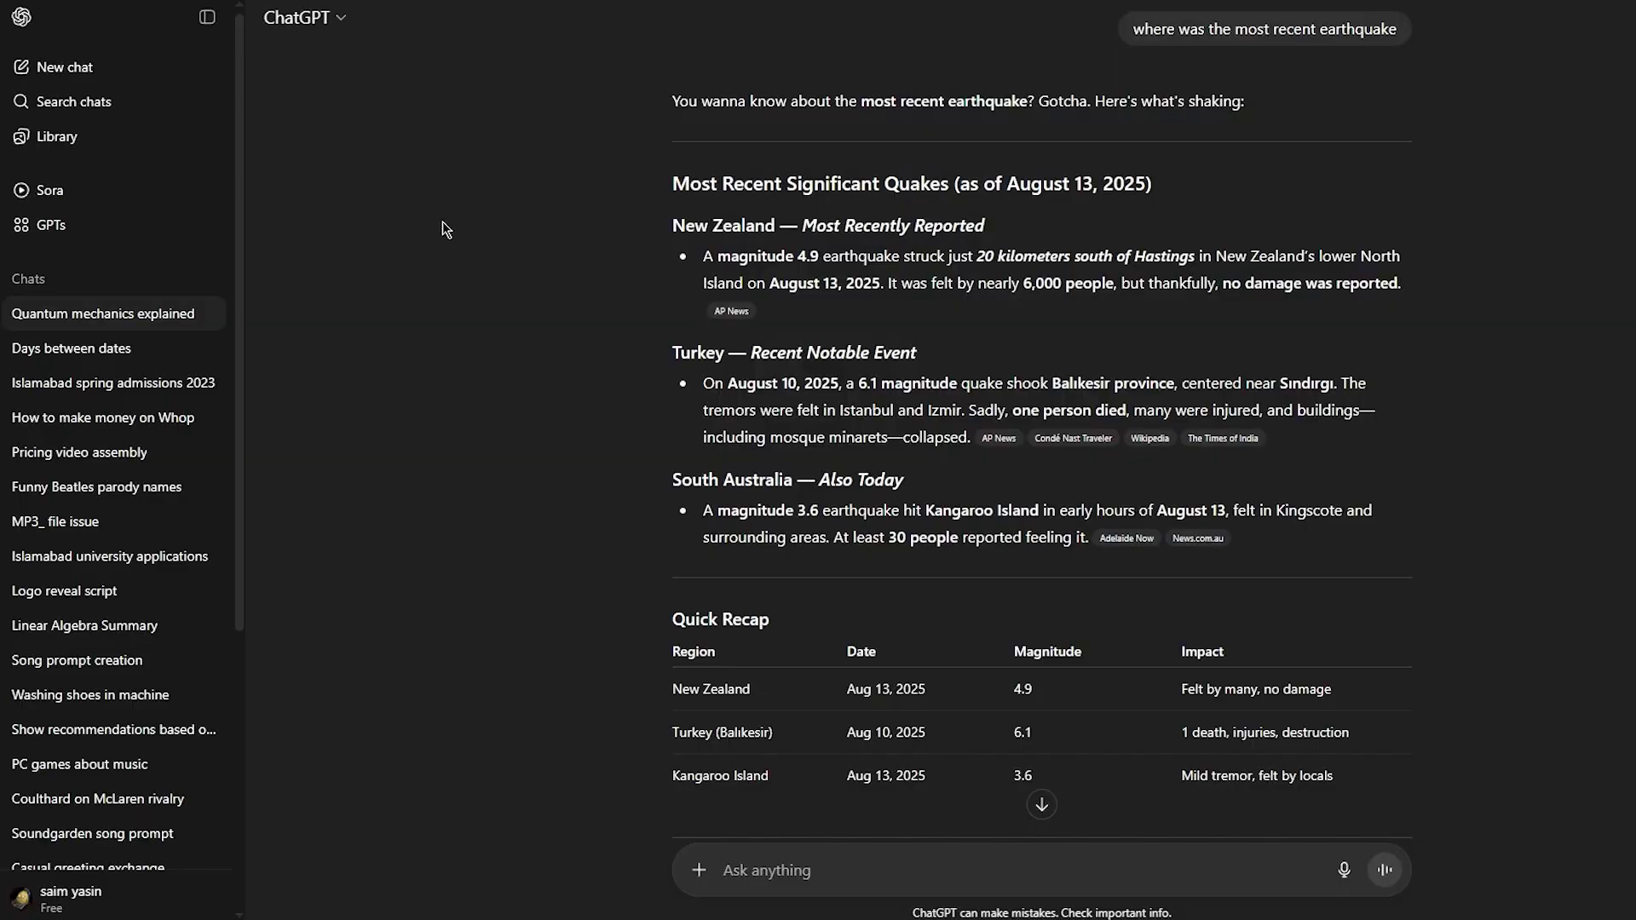
{"action": "scroll", "coordinate": [448, 234], "scroll_direction": "up", "scroll_amount": 2}
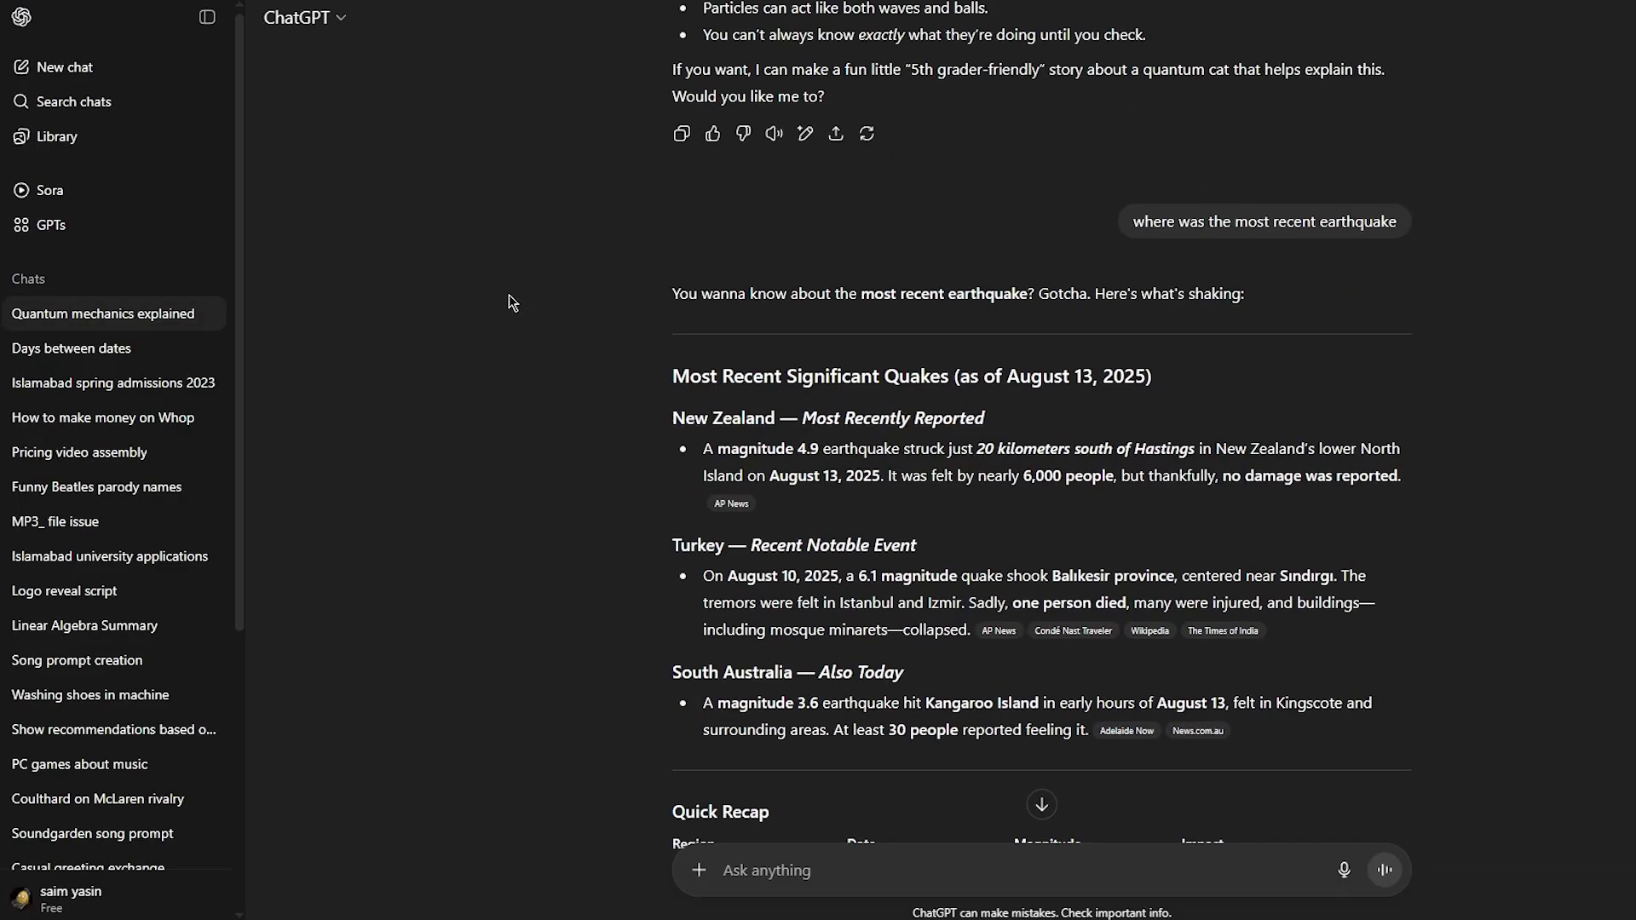
{"action": "scroll", "coordinate": [511, 303], "scroll_direction": "down", "scroll_amount": 1}
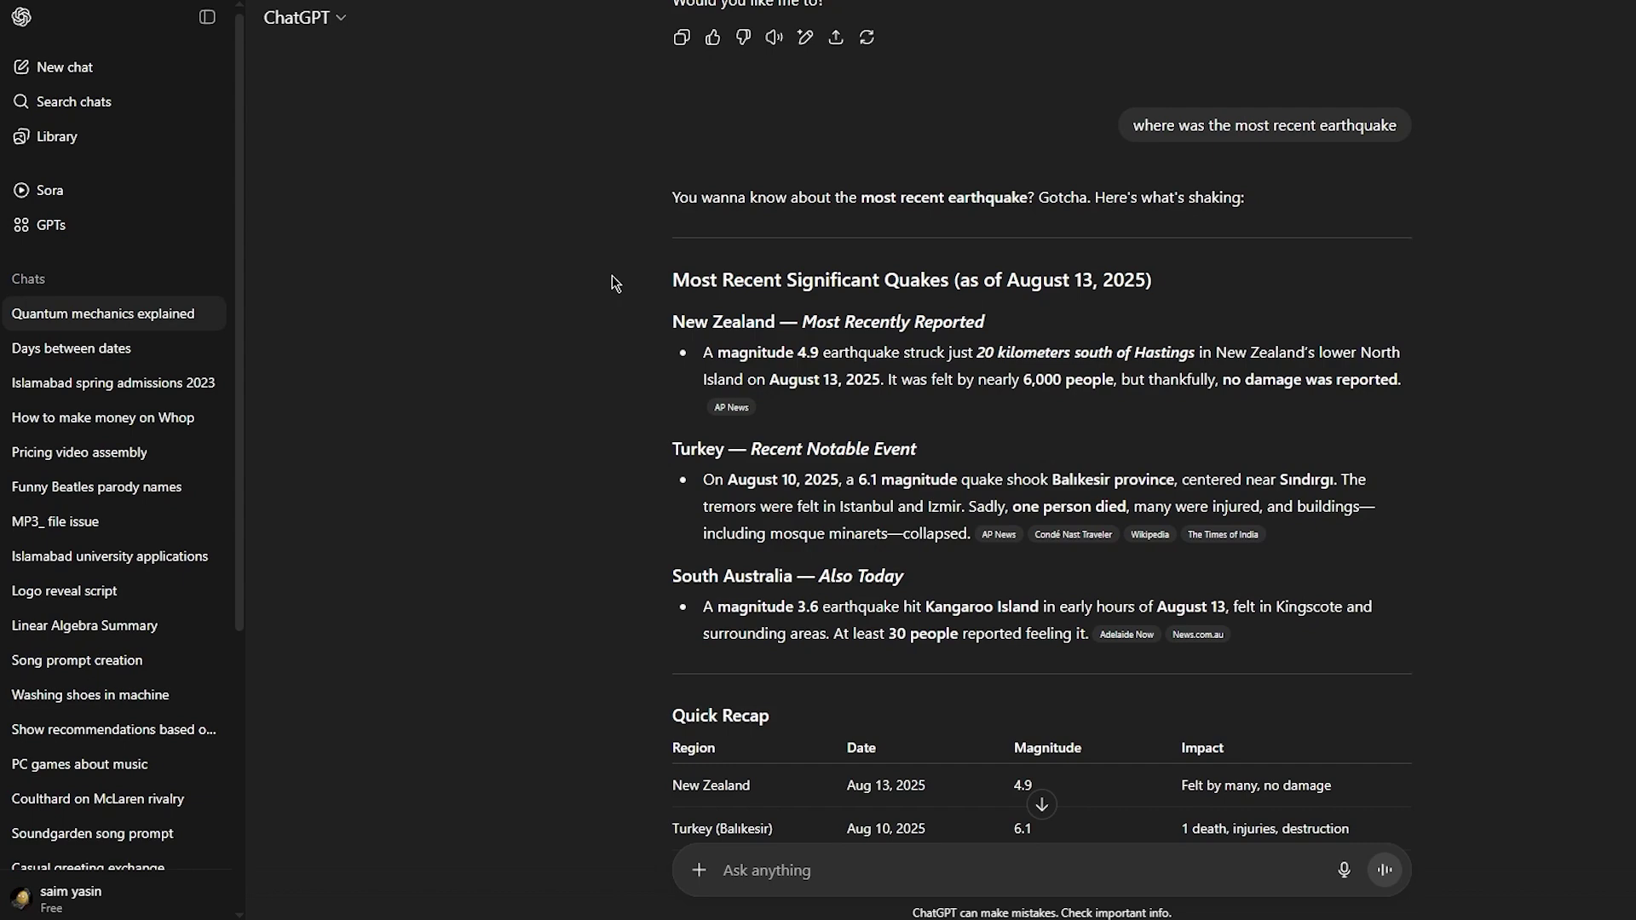
{"action": "scroll", "coordinate": [613, 281], "scroll_direction": "down", "scroll_amount": 8}
{"action": "scroll", "coordinate": [612, 282], "scroll_direction": "down", "scroll_amount": 1}
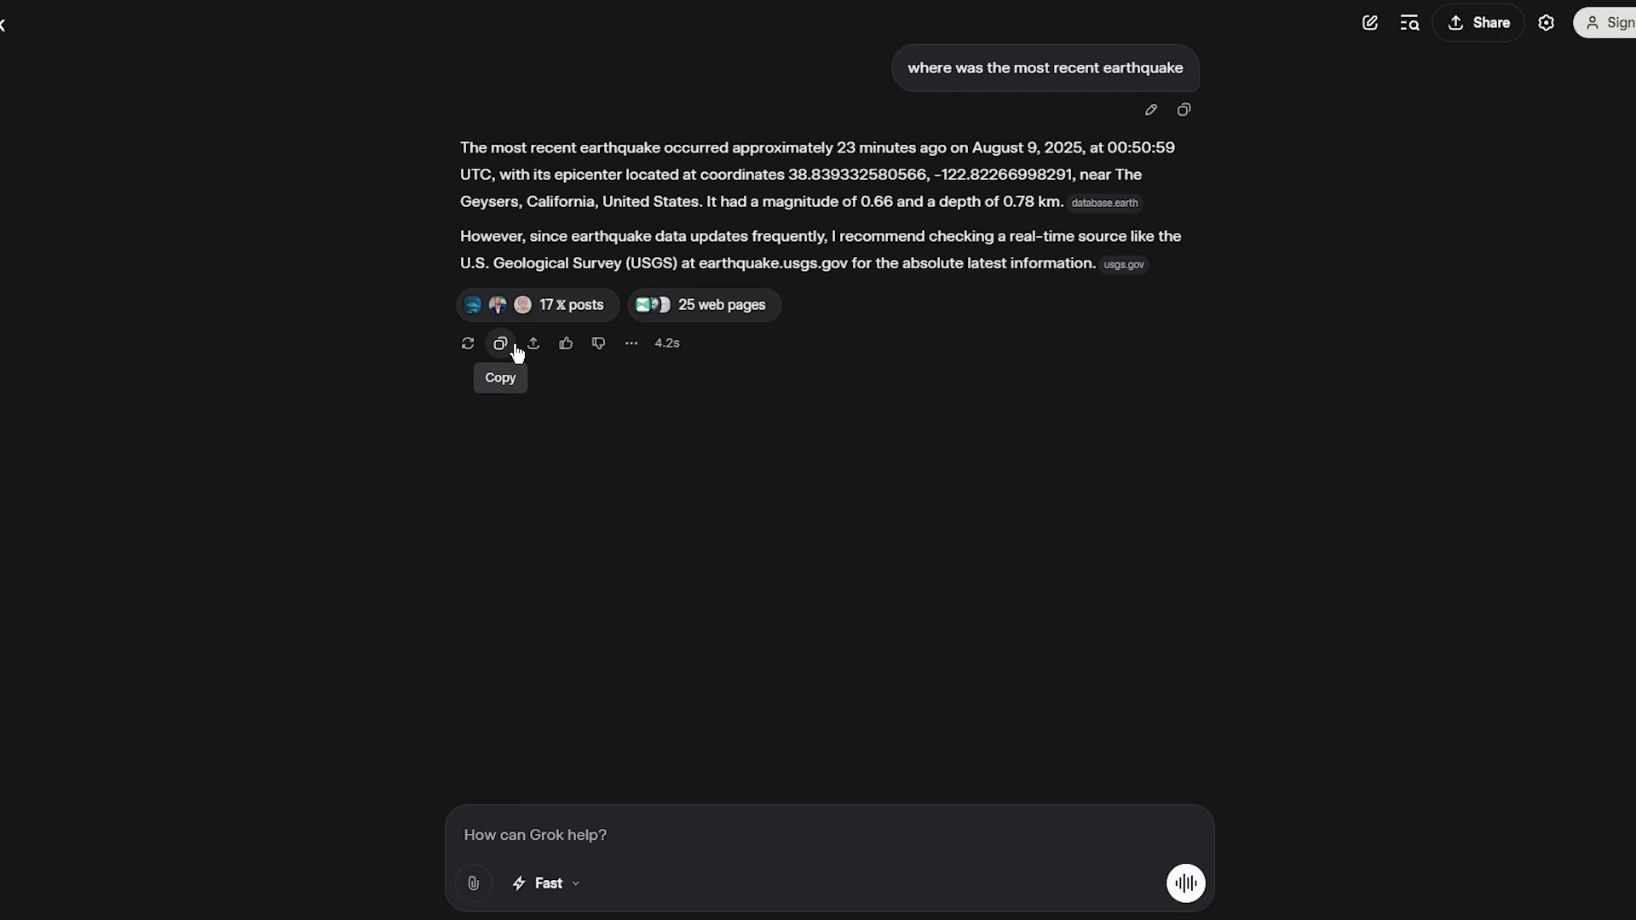
{"action": "scroll", "coordinate": [516, 353], "scroll_direction": "up", "scroll_amount": 7}
{"action": "scroll", "coordinate": [513, 343], "scroll_direction": "down", "scroll_amount": 7}
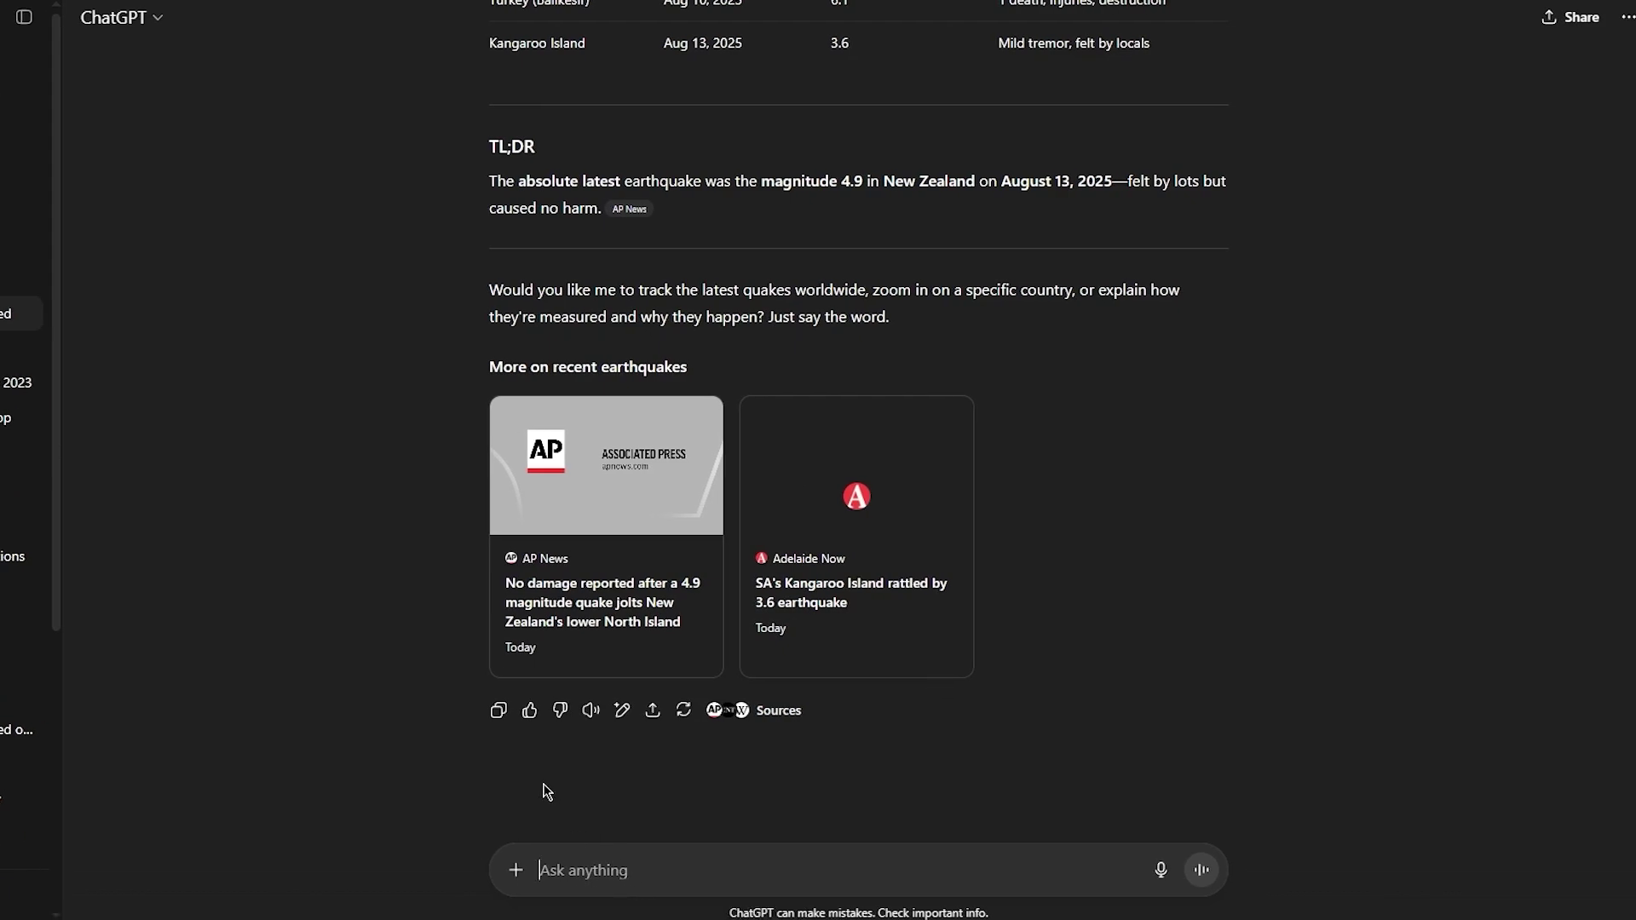
Send ChatGPT the prompt 'write me a website code for a clothi ng store'
{"action": "type", "text": "write me a"}
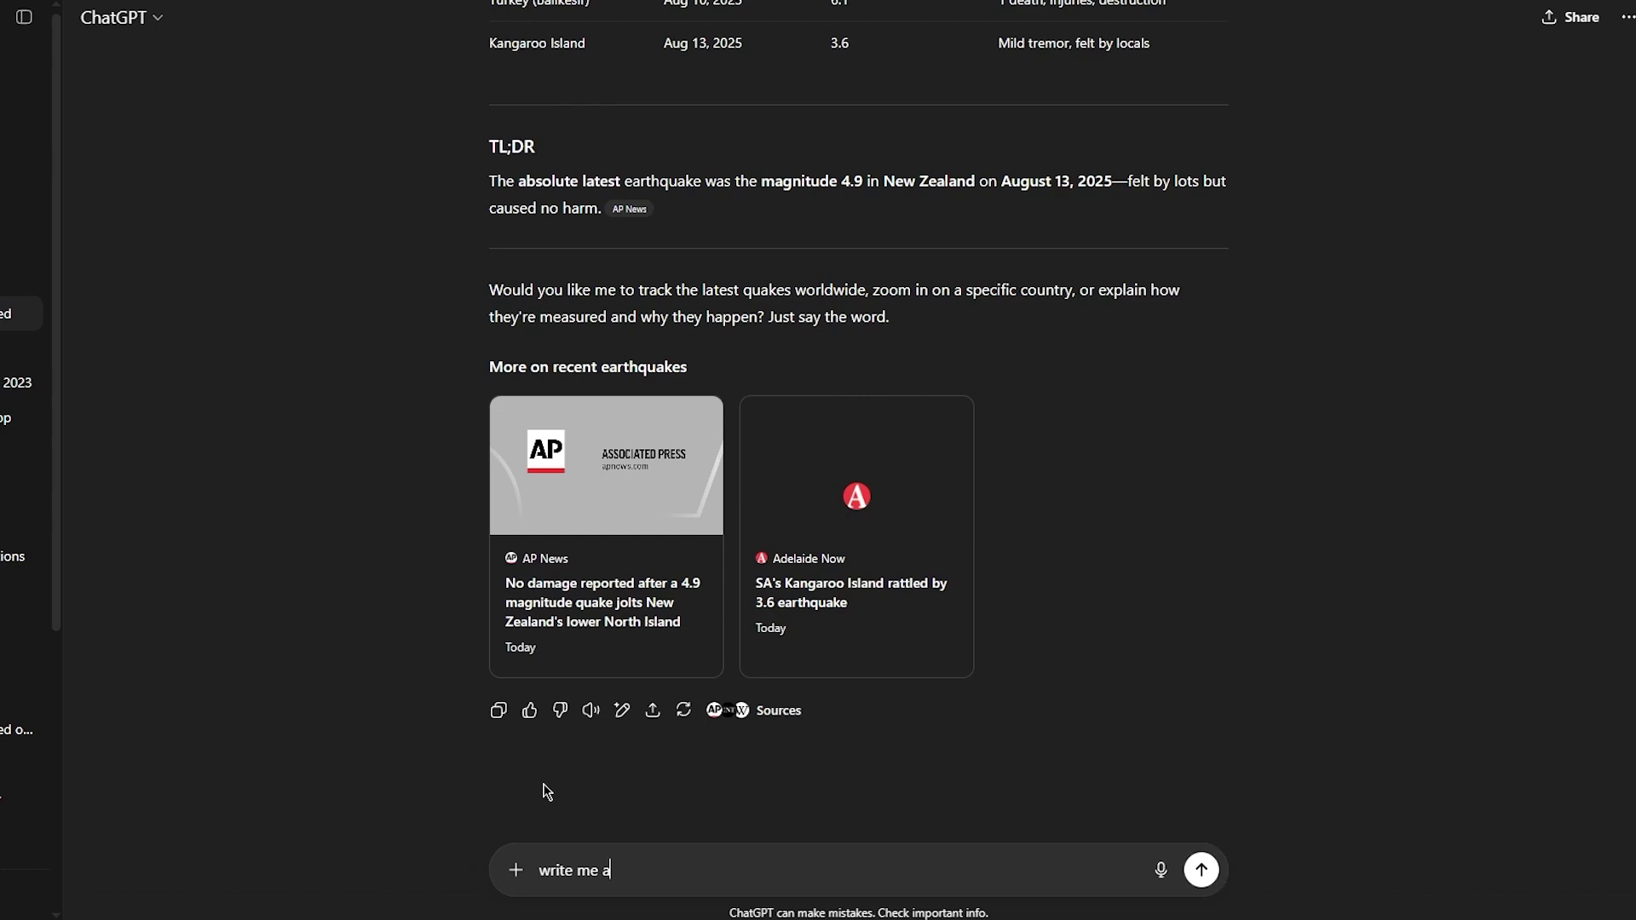
{"action": "type", "text": " website code for a clothi ng  store"}
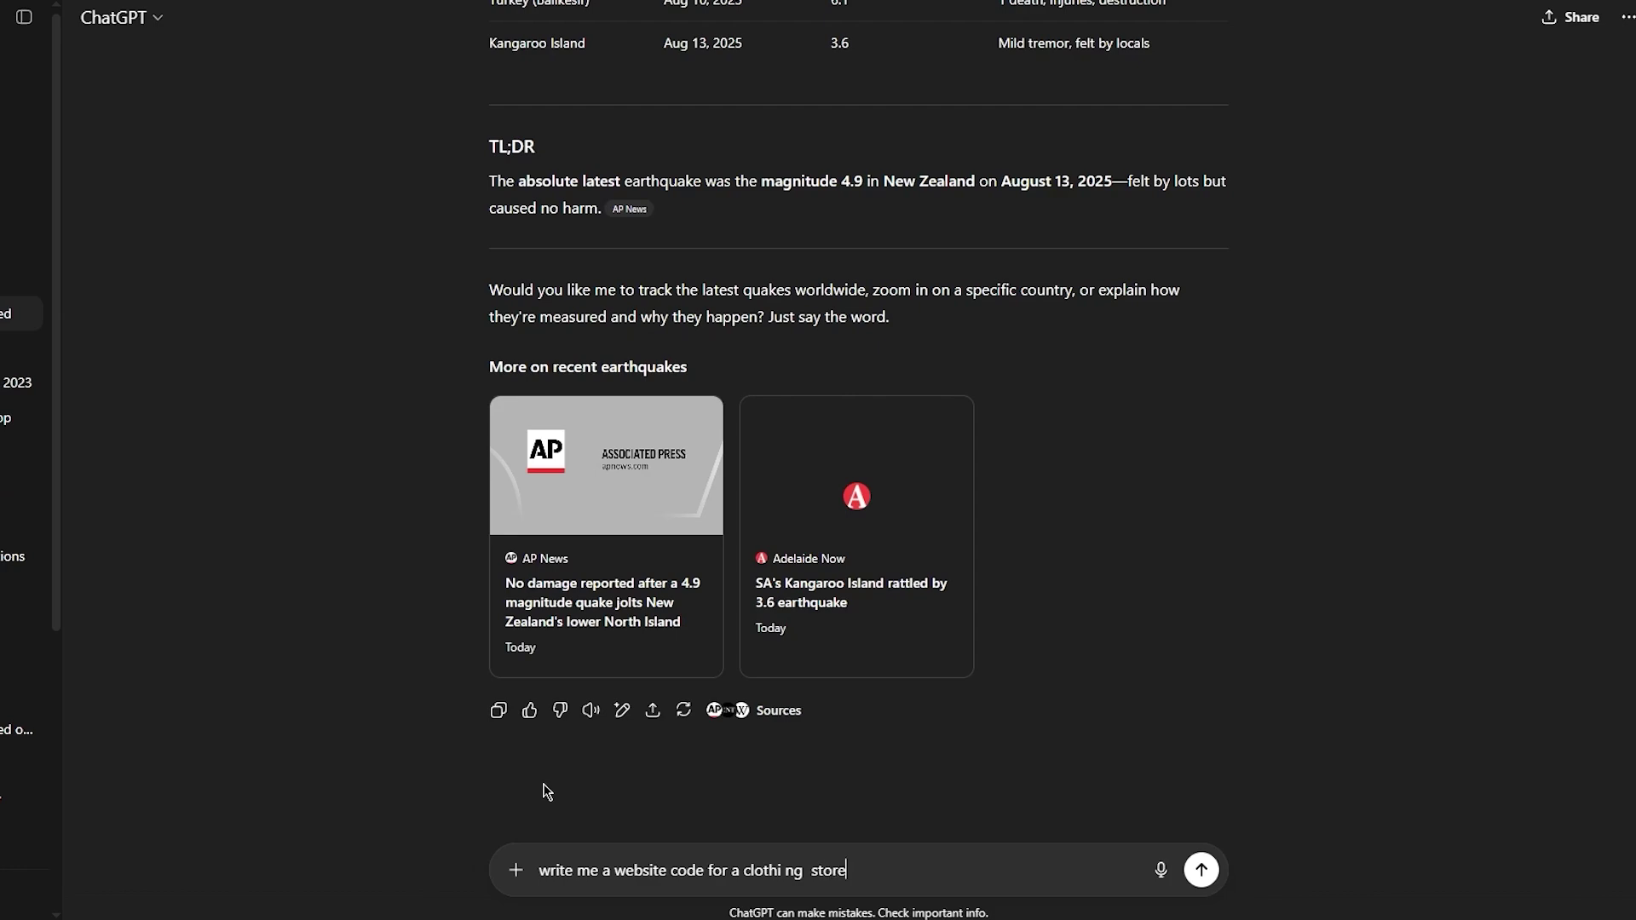
{"action": "key", "text": "Return"}
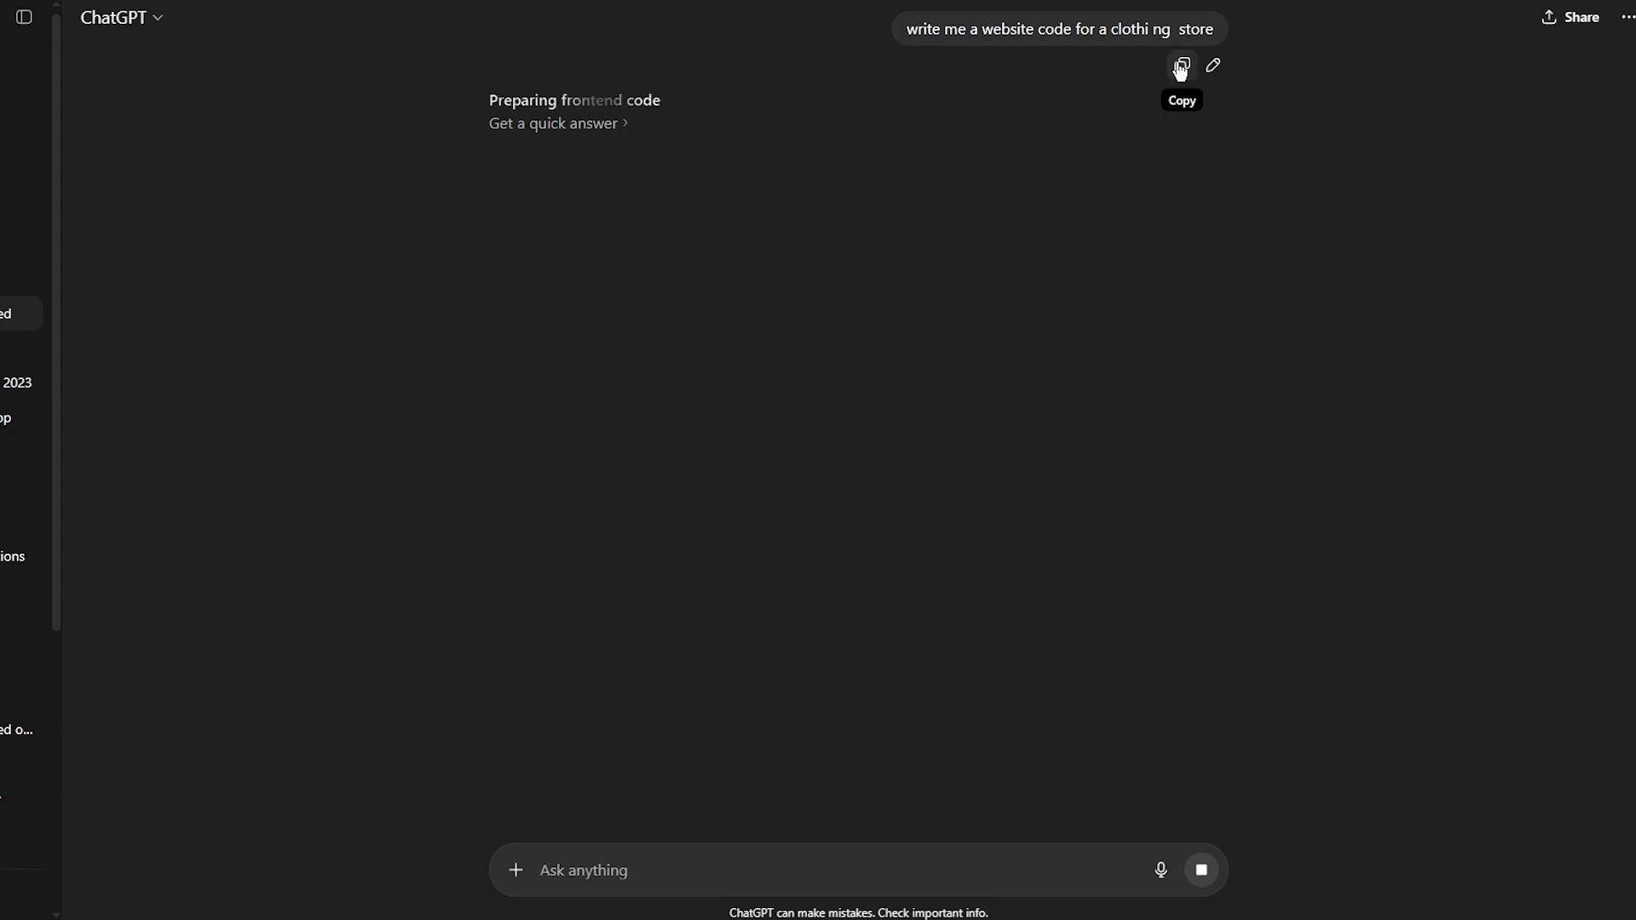
Copy the clothing-store prompt and send it to Grok
{"action": "left_click", "coordinate": [1181, 66]}
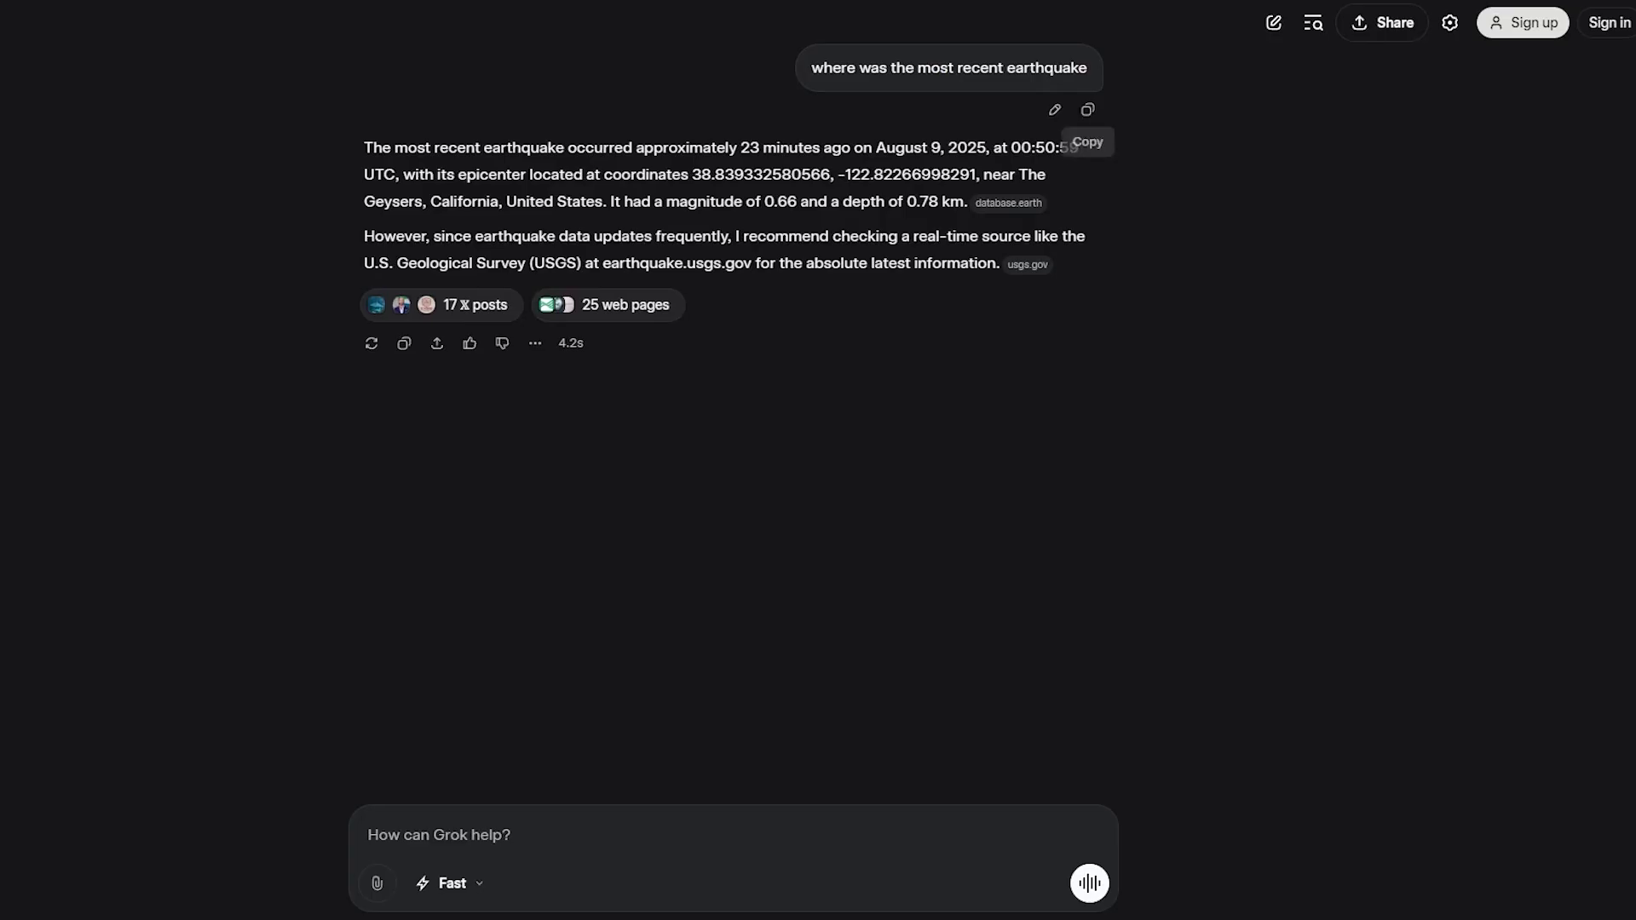
{"action": "key", "text": "ctrl+v"}
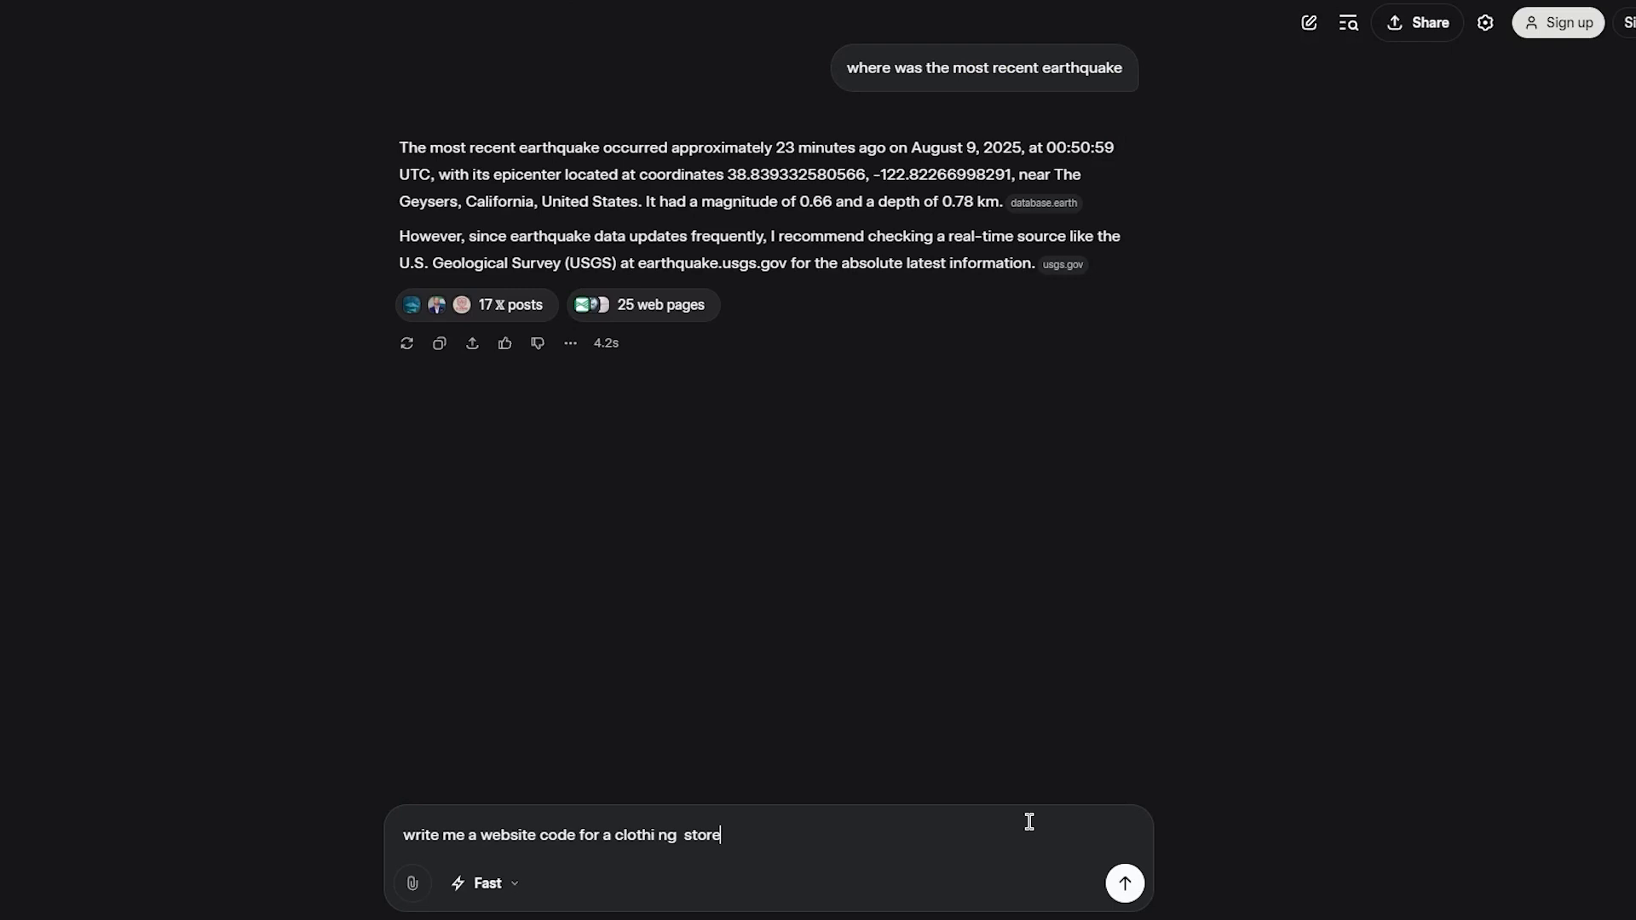
{"action": "key", "text": "Return"}
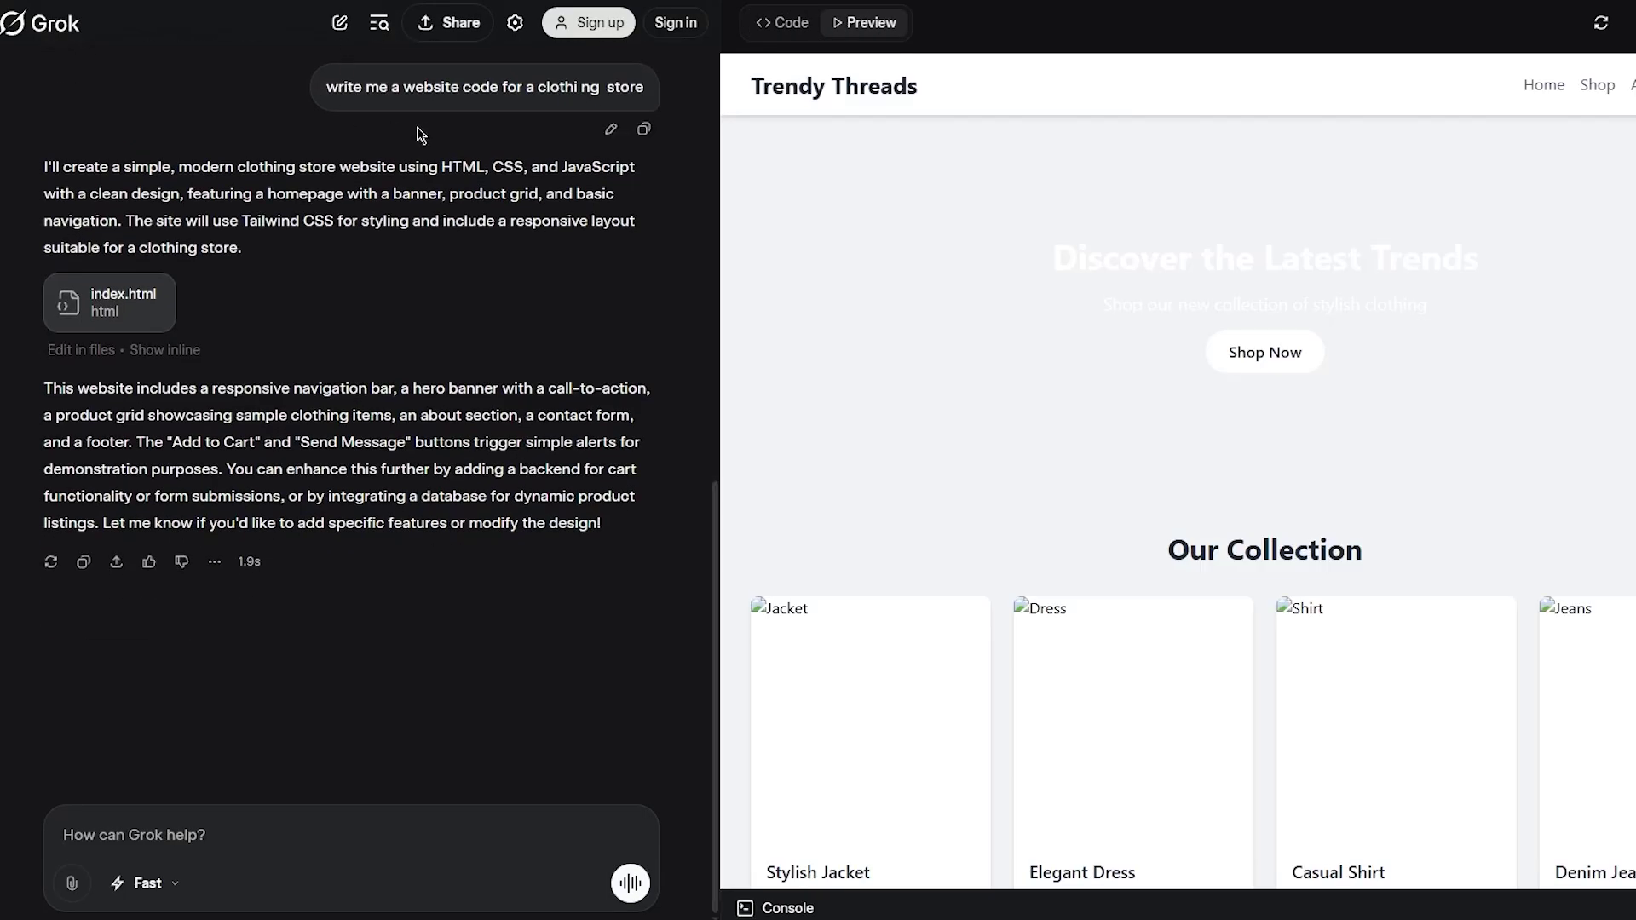
Switch Grok's result to the generated index.html source and scroll through it
{"action": "scroll", "coordinate": [935, 245], "scroll_direction": "down", "scroll_amount": 6}
{"action": "scroll", "coordinate": [872, 161], "scroll_direction": "up", "scroll_amount": 6}
{"action": "left_click", "coordinate": [782, 24]}
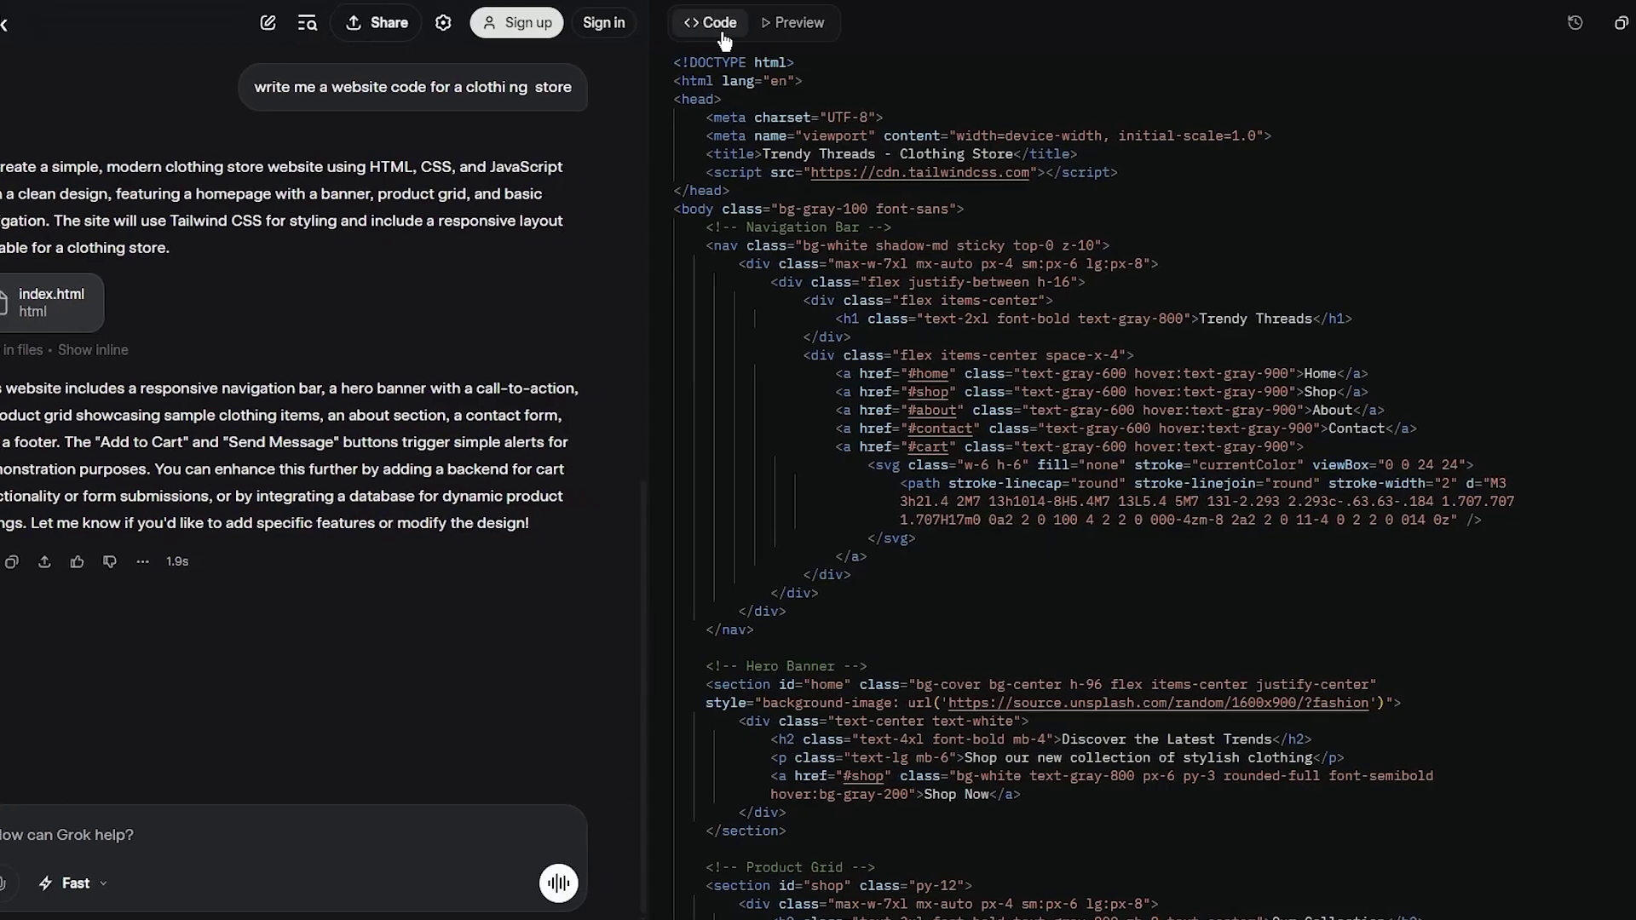
{"action": "scroll", "coordinate": [1107, 477], "scroll_direction": "down", "scroll_amount": 3}
{"action": "scroll", "coordinate": [1107, 477], "scroll_direction": "up", "scroll_amount": 3}
{"action": "scroll", "coordinate": [491, 267], "scroll_direction": "up", "scroll_amount": 4}
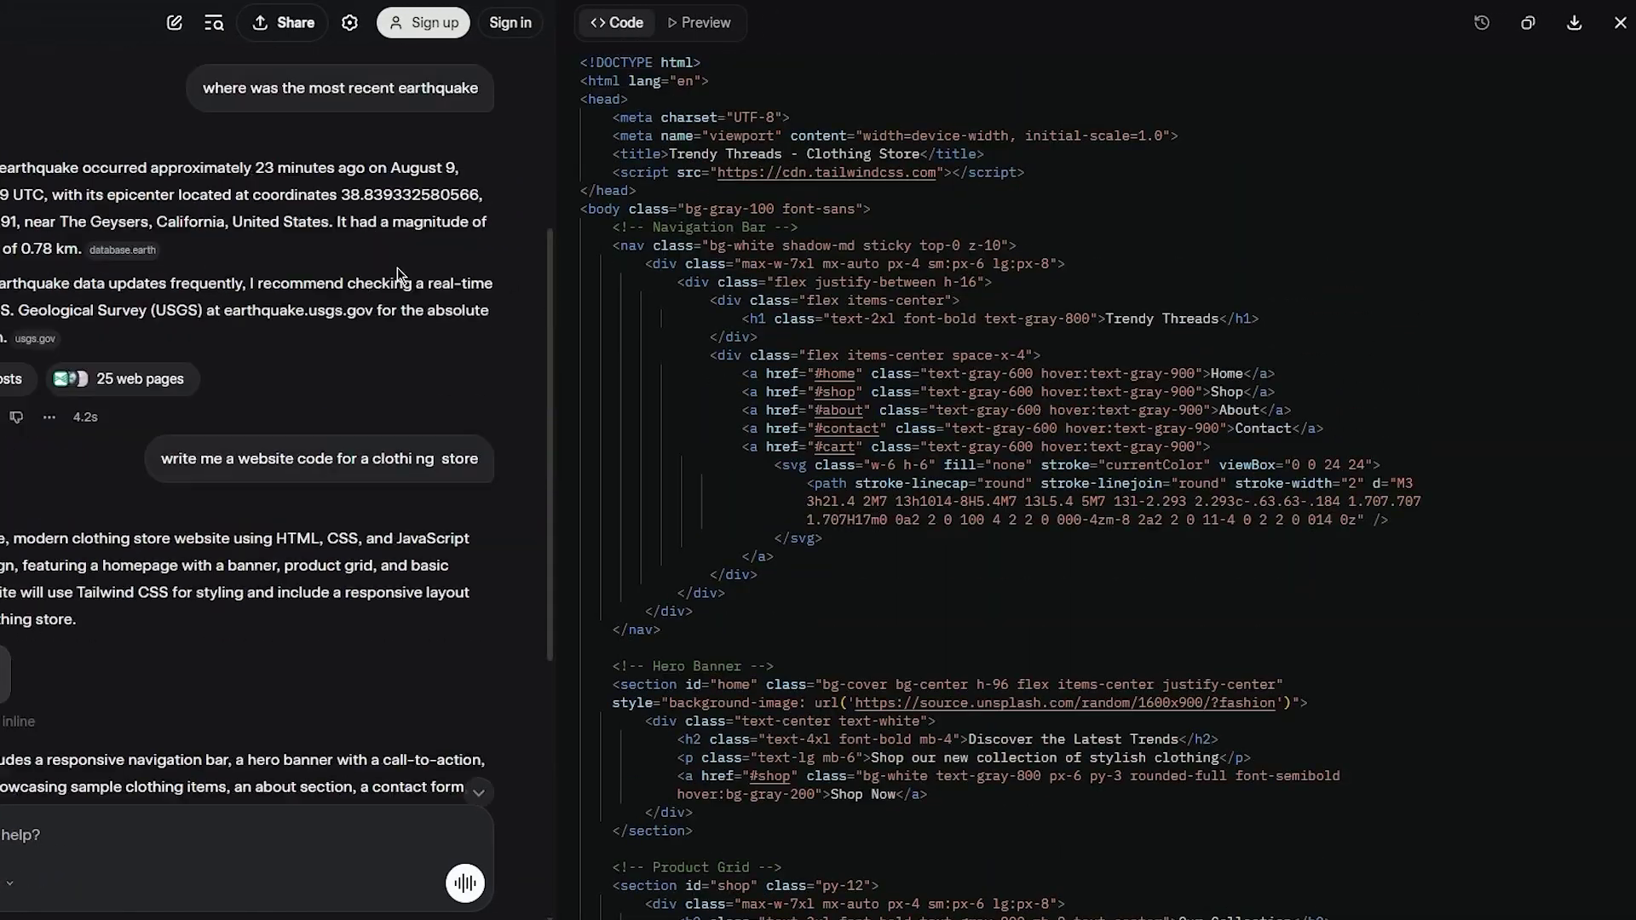
{"action": "scroll", "coordinate": [397, 267], "scroll_direction": "up", "scroll_amount": 3}
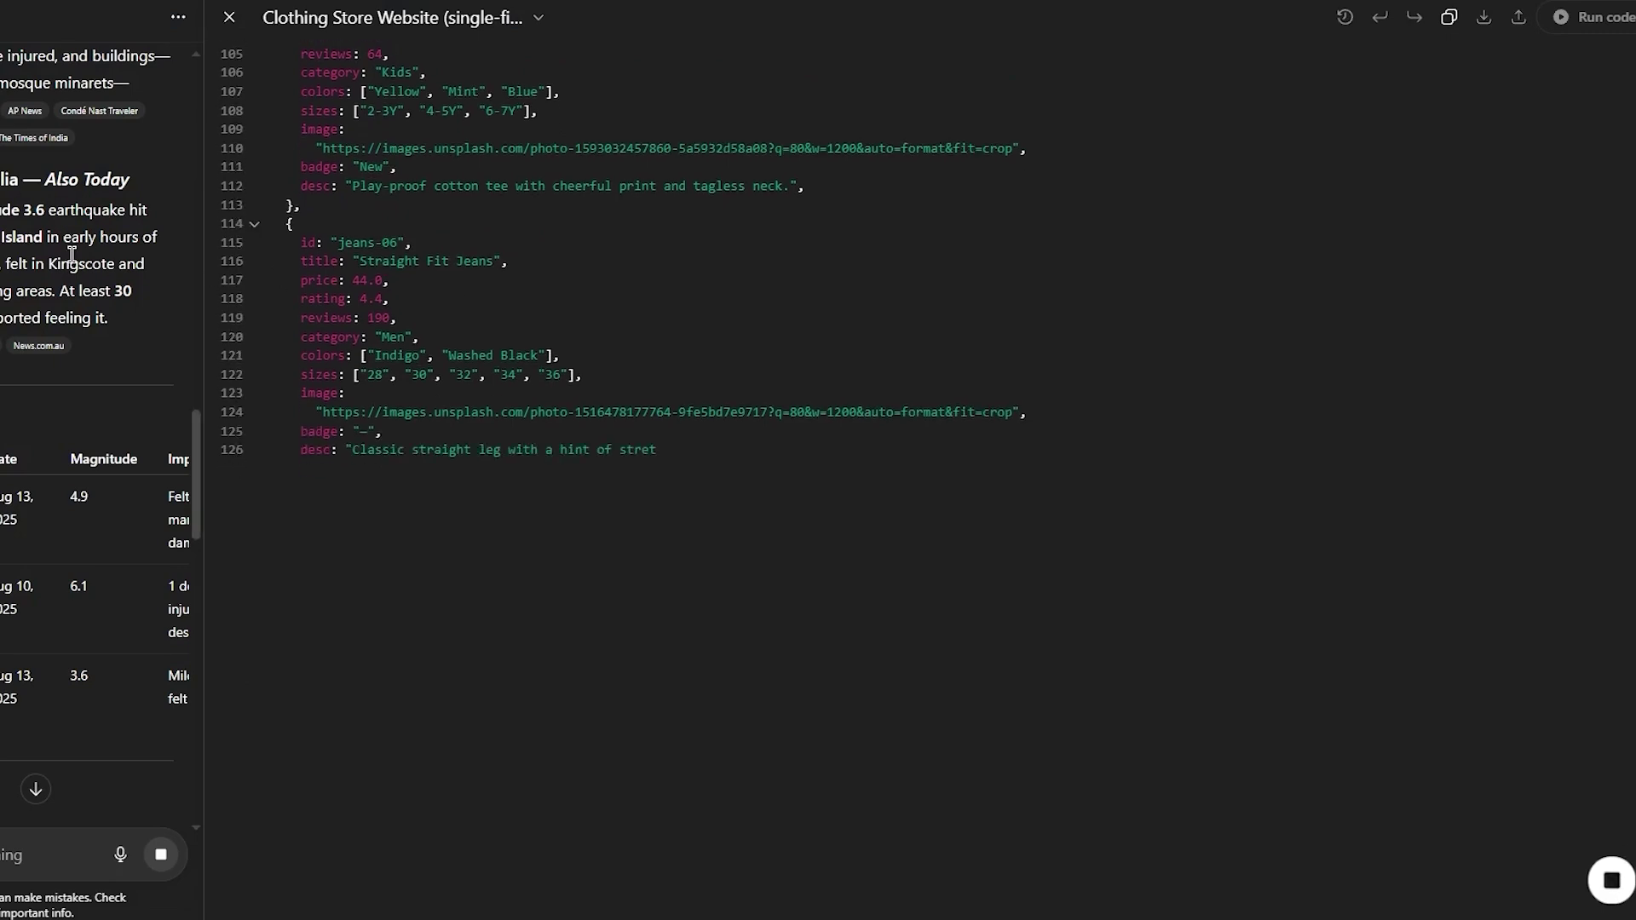
Close the full-size React clothing store code canvas and scroll up the ChatGPT conversation
{"action": "left_click", "coordinate": [229, 17]}
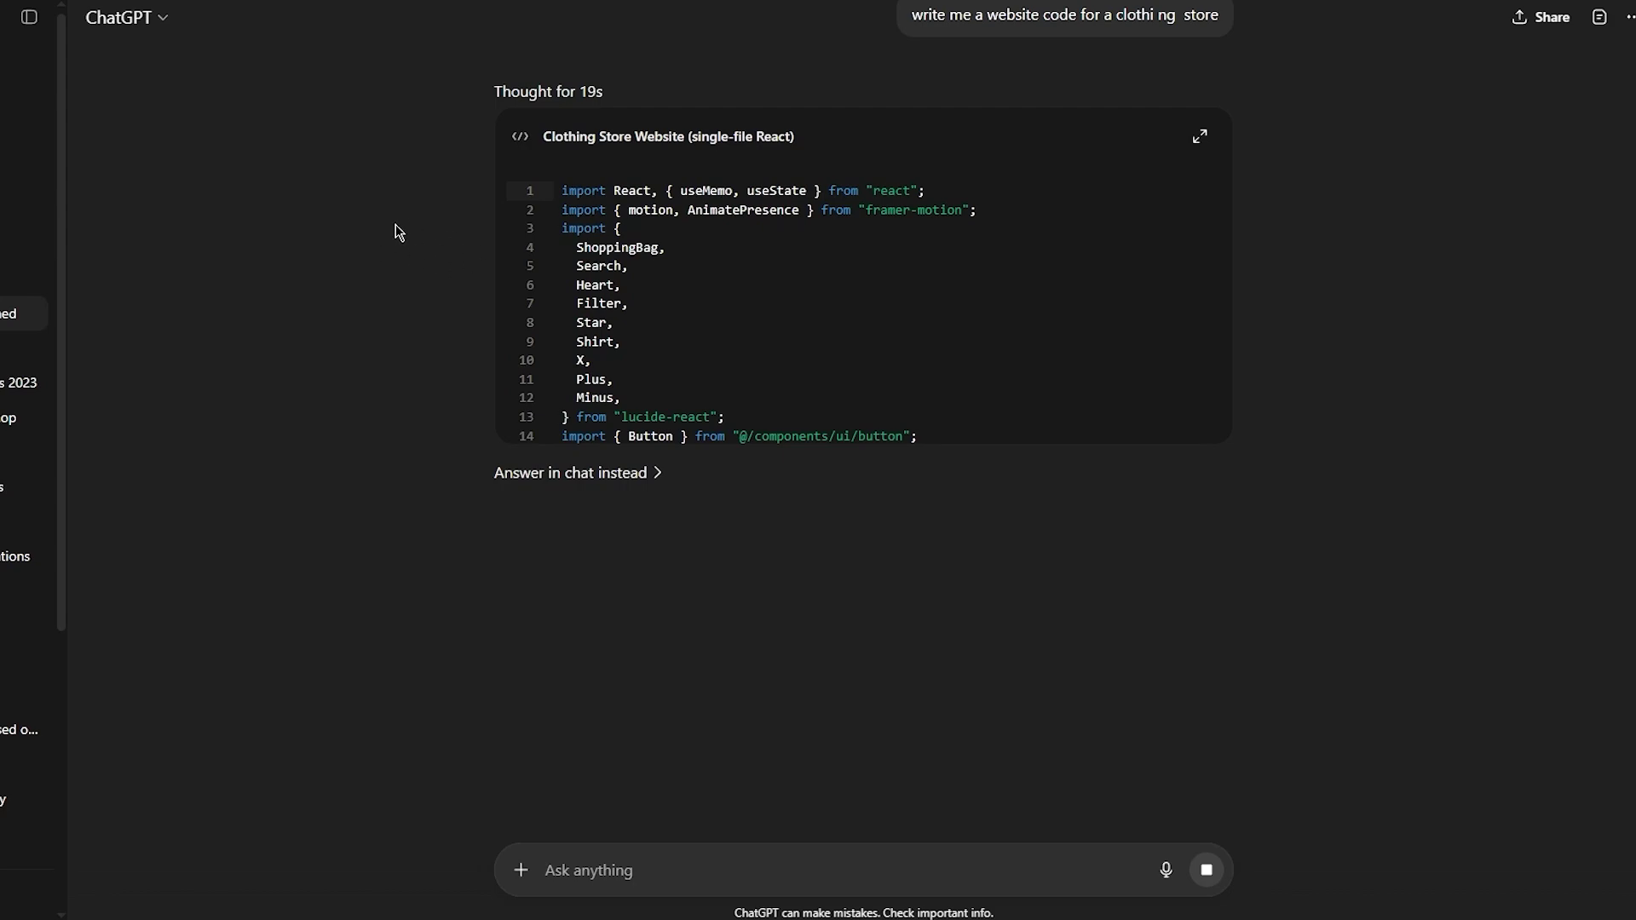
{"action": "scroll", "coordinate": [375, 270], "scroll_direction": "up", "scroll_amount": 15}
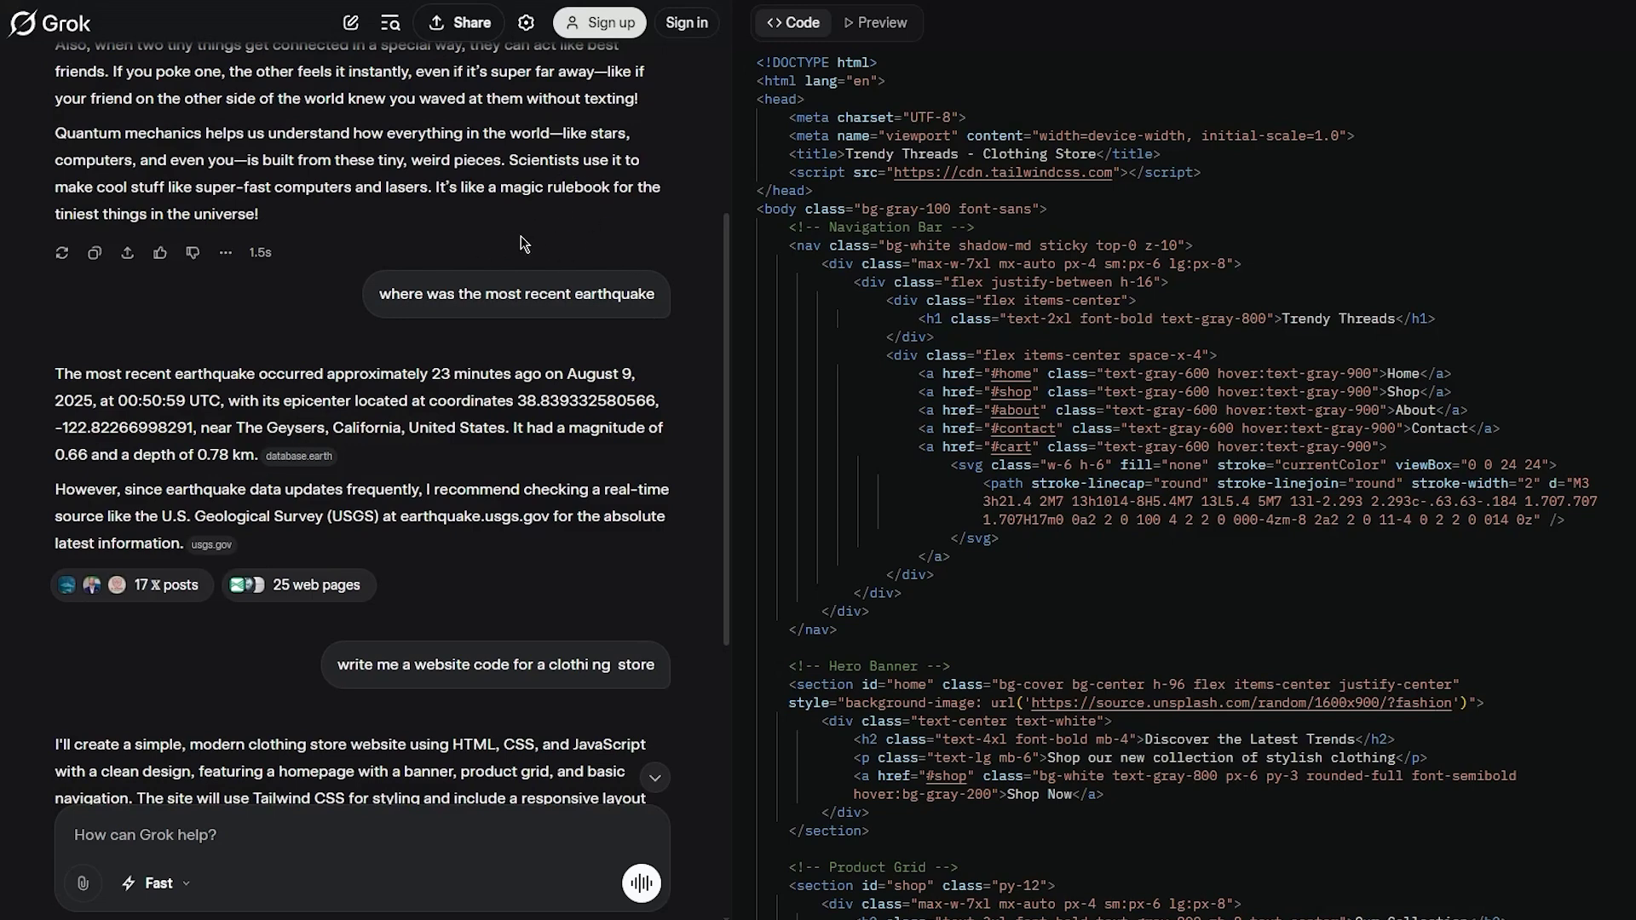
{"action": "scroll", "coordinate": [506, 240], "scroll_direction": "down", "scroll_amount": 5}
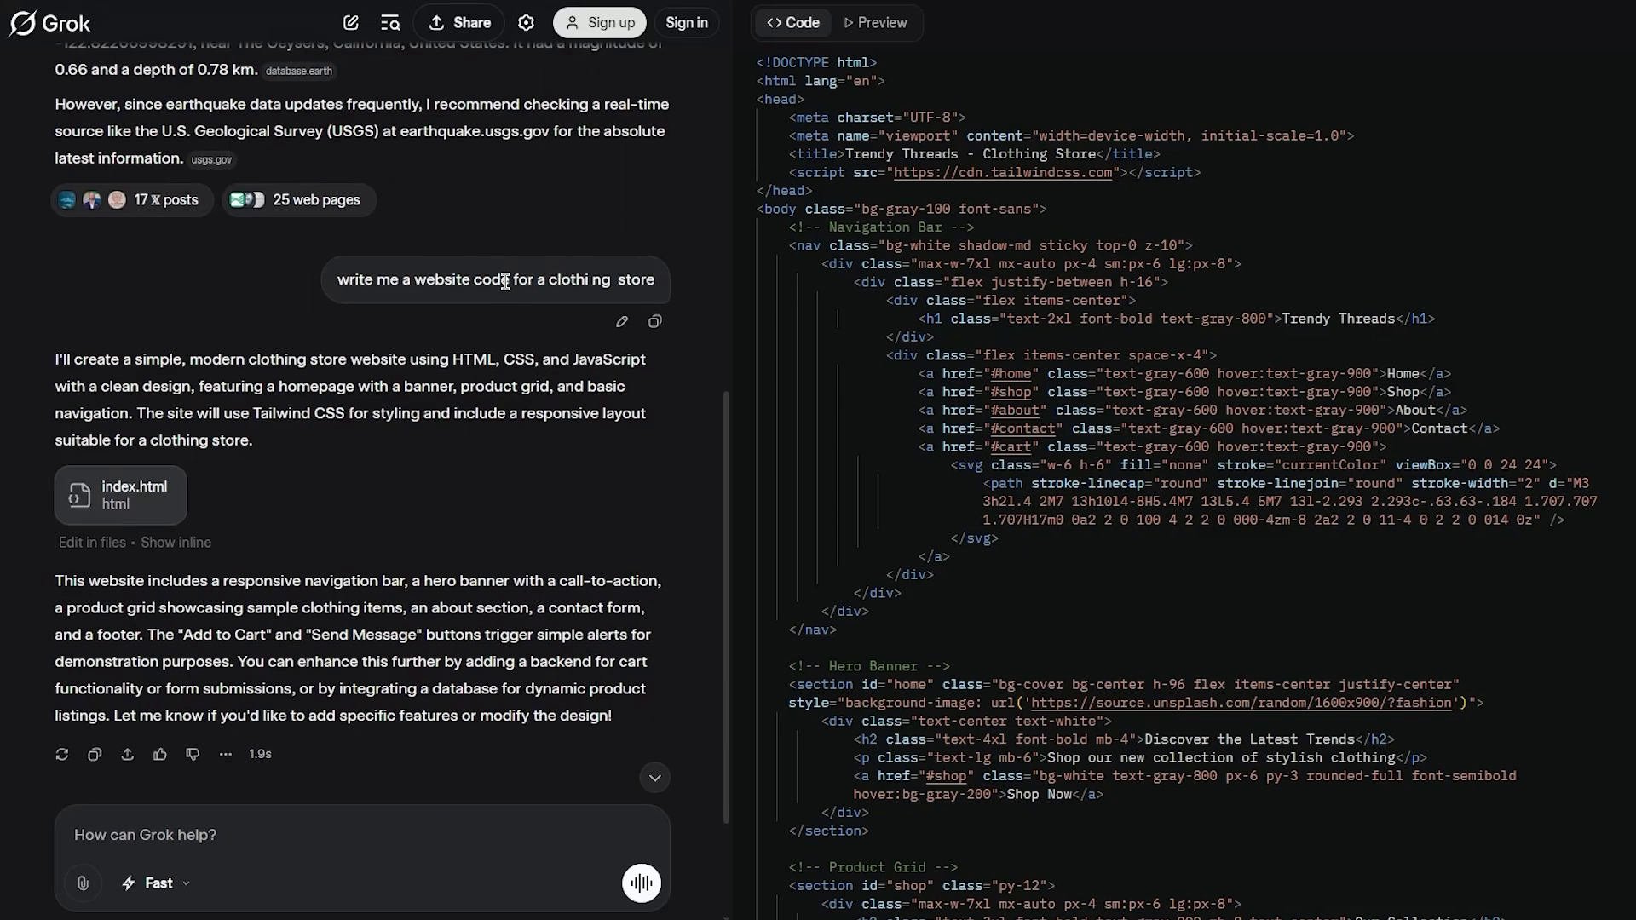